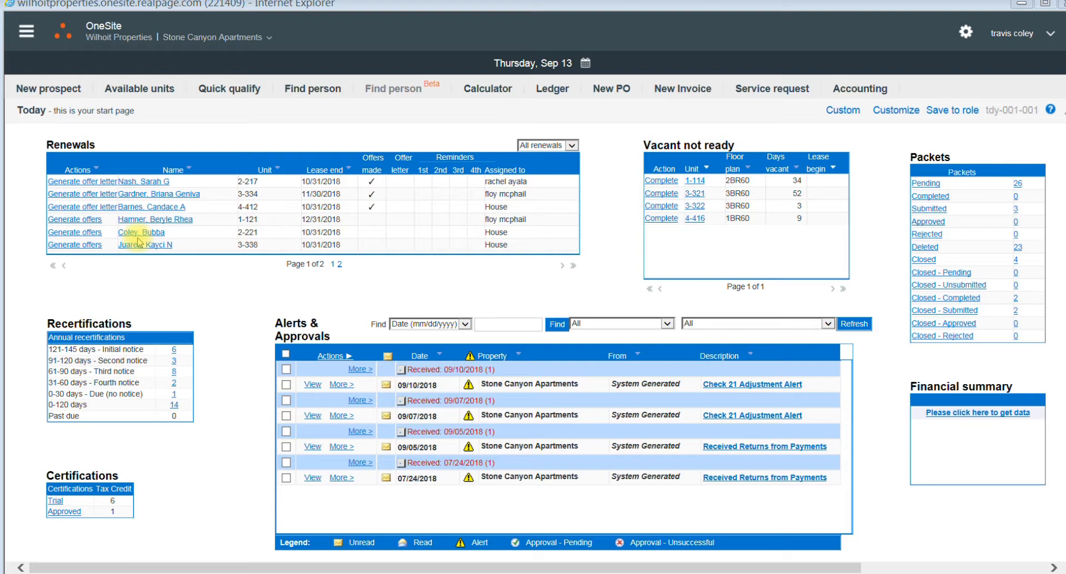
Step: Generate and save a renewal offer with a 12-month lease term for the resident of unit 2-221
click(91, 234)
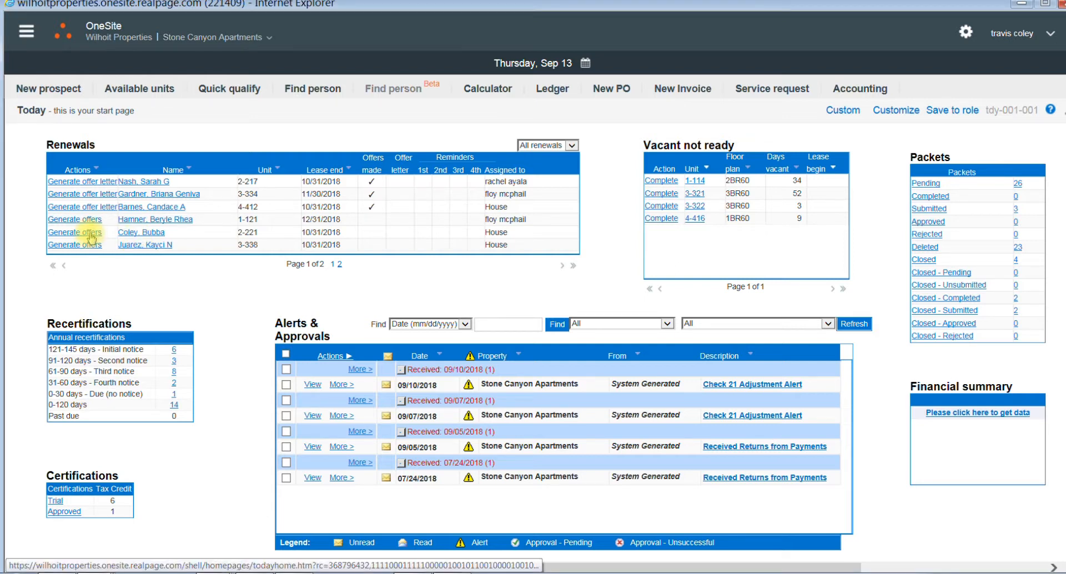
click(90, 238)
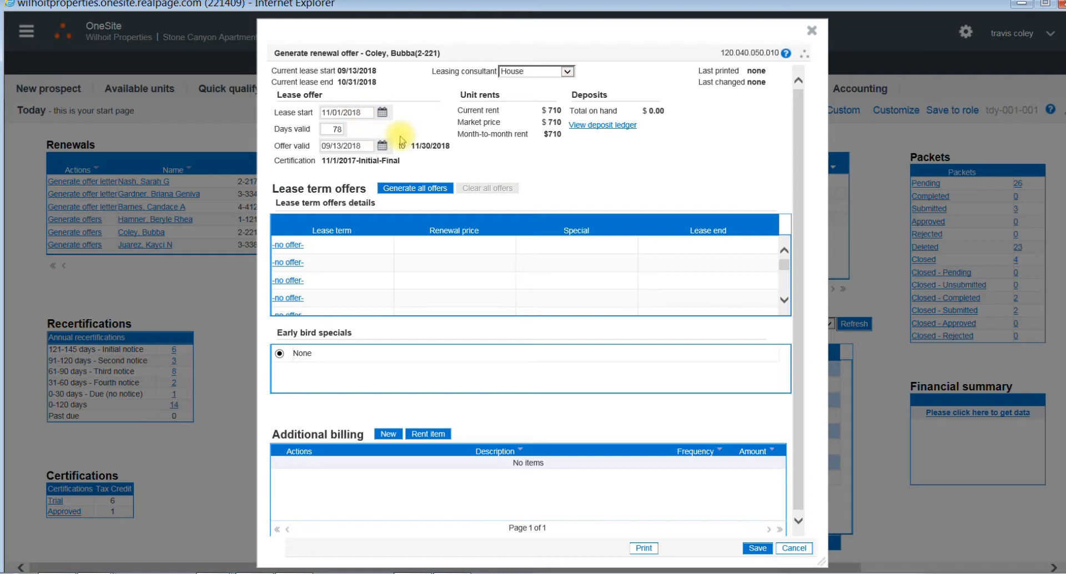
click(291, 248)
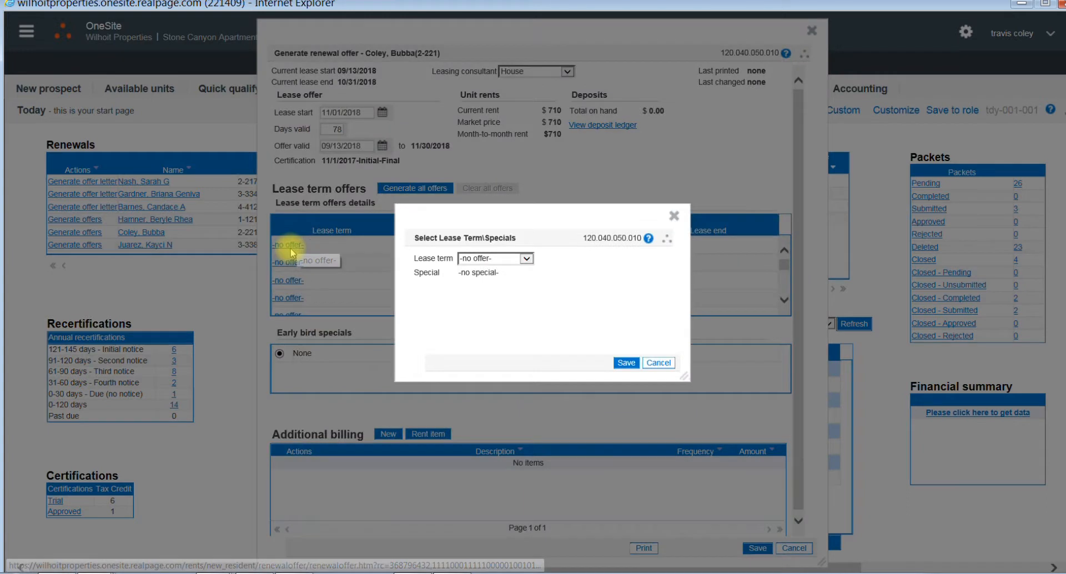
click(525, 260)
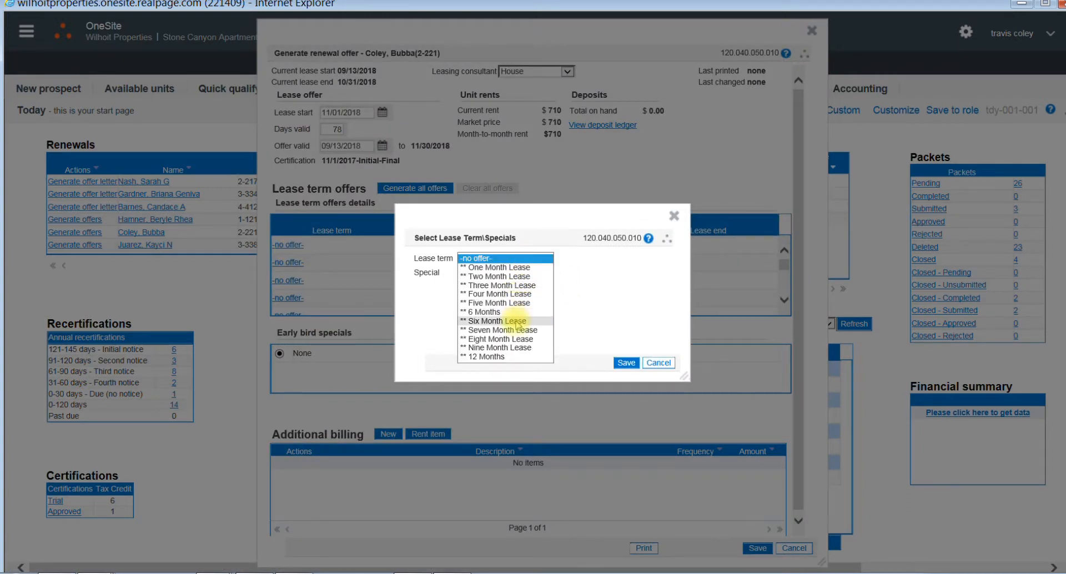
click(517, 357)
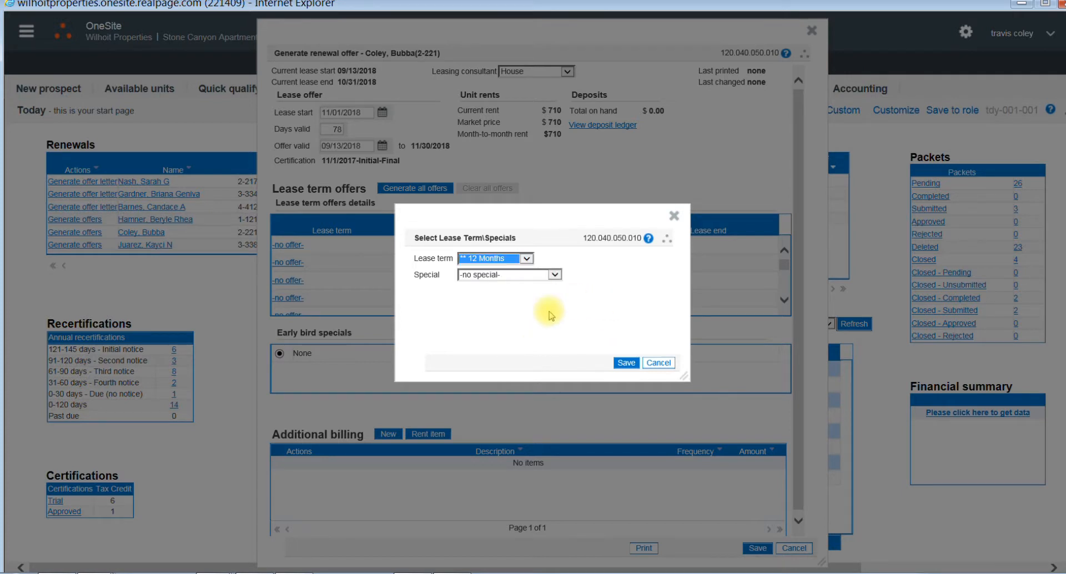
click(626, 364)
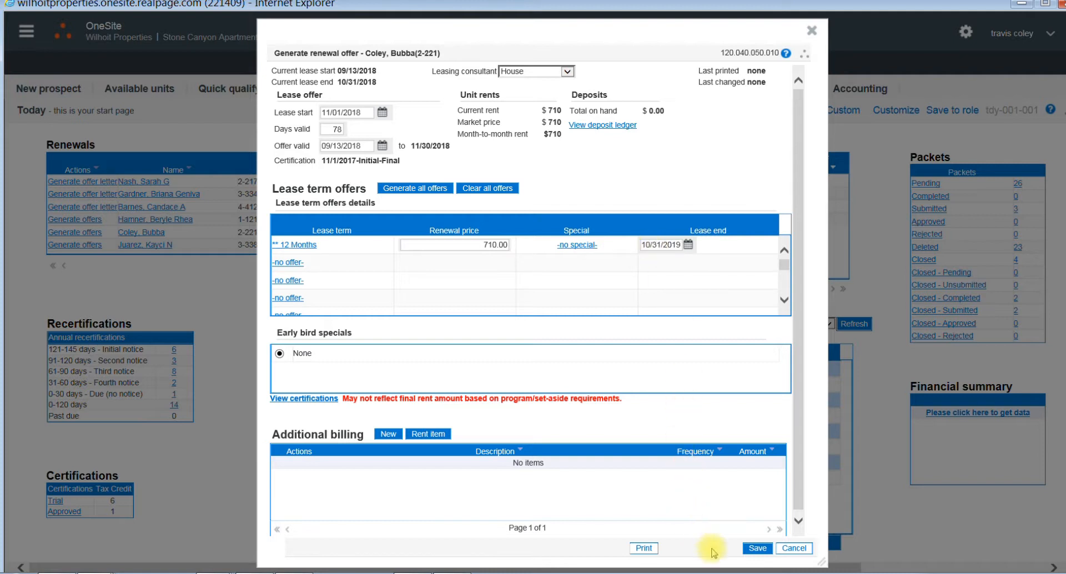
click(757, 548)
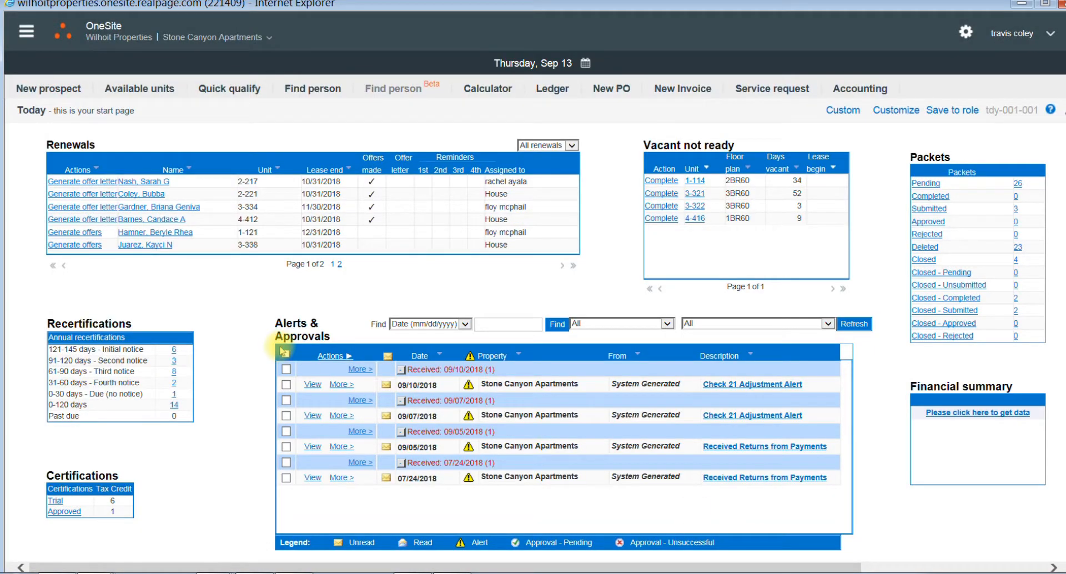
Step: Start the lease renewal from the unit 2-221 resident's record and set the lease signed date to 11/01/2018
click(131, 193)
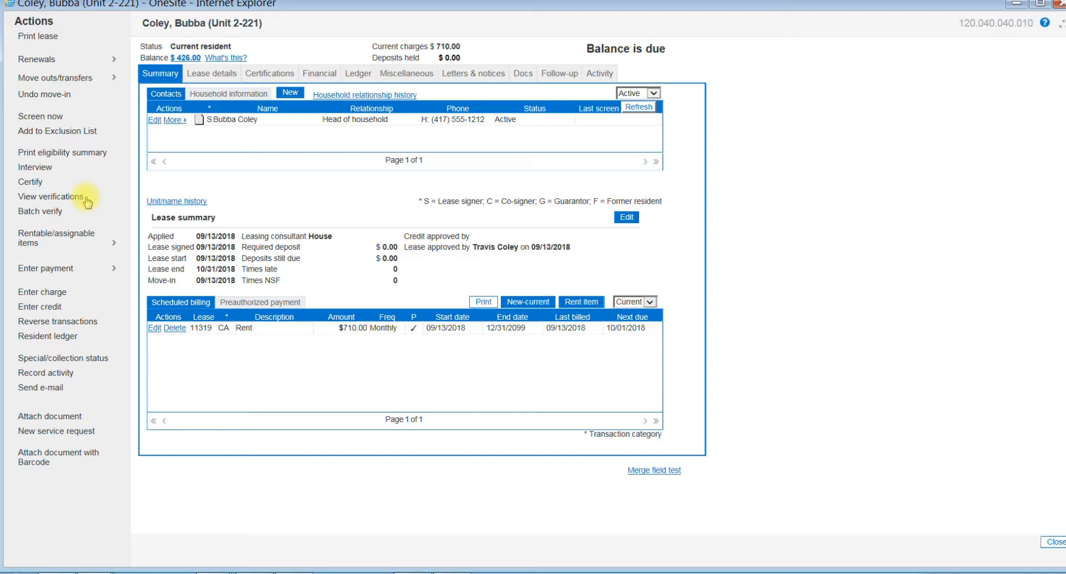
click(55, 63)
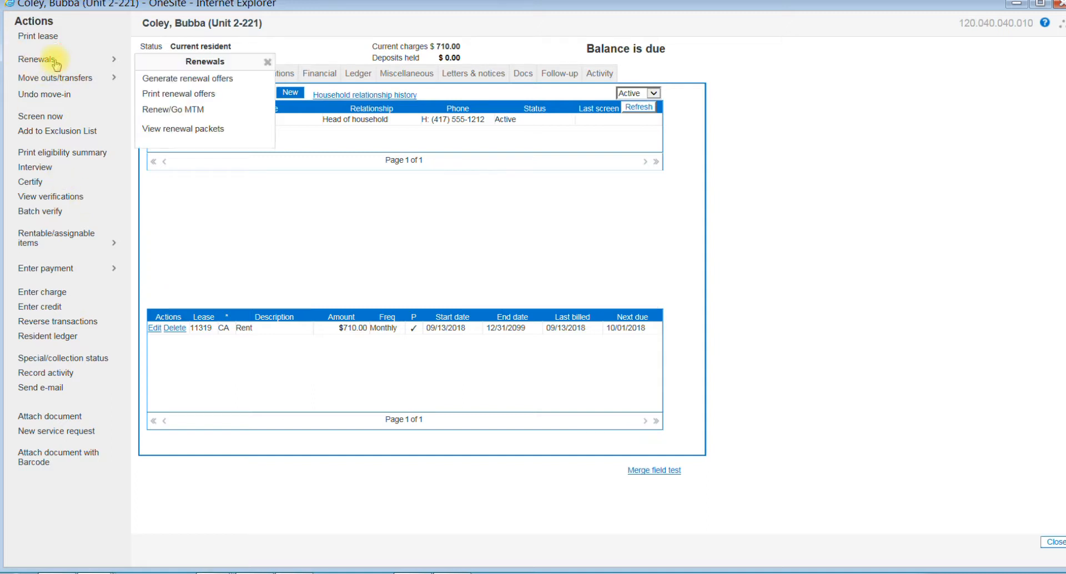
click(175, 109)
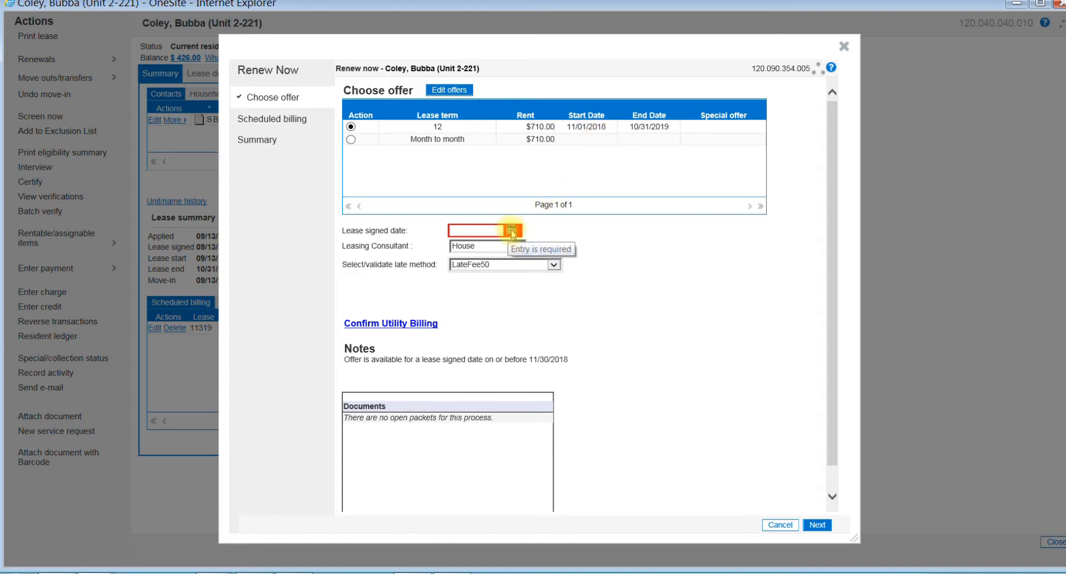
click(511, 230)
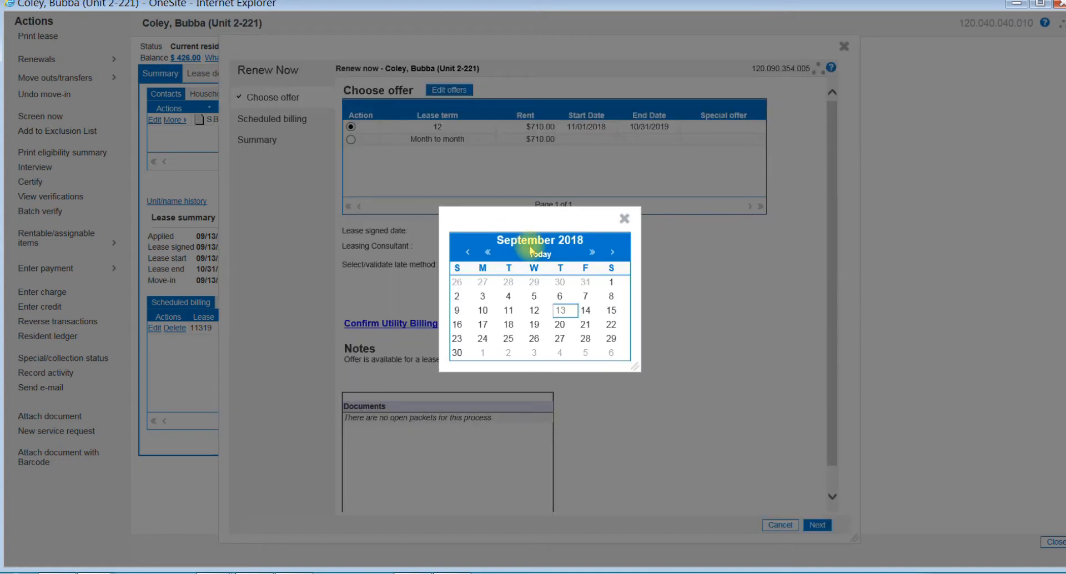
click(613, 256)
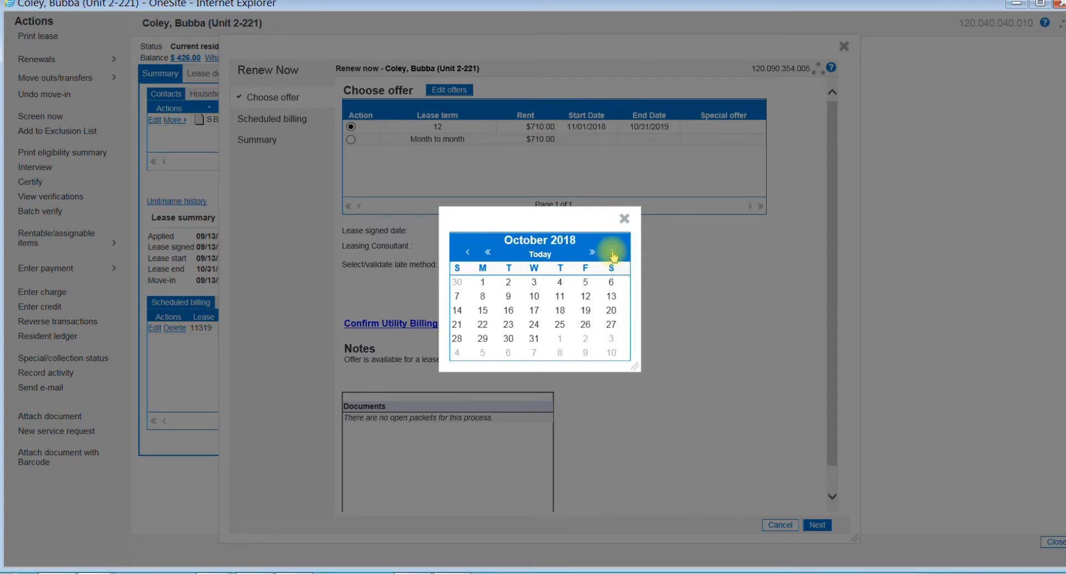
click(613, 255)
click(560, 282)
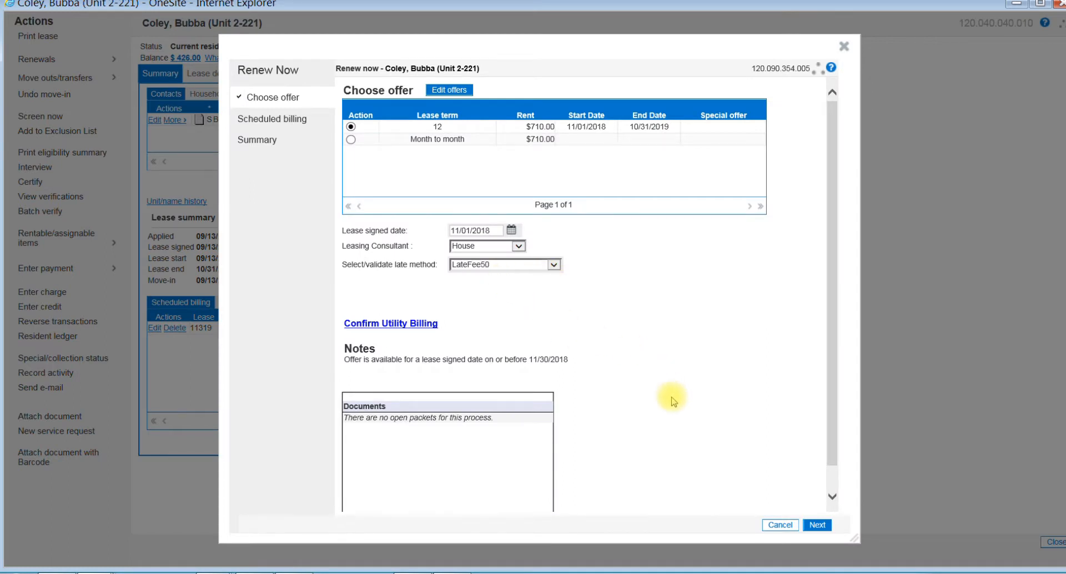
Step: Accept the 12-month offer and scheduled billing, then finish the renewal from its summary
click(816, 523)
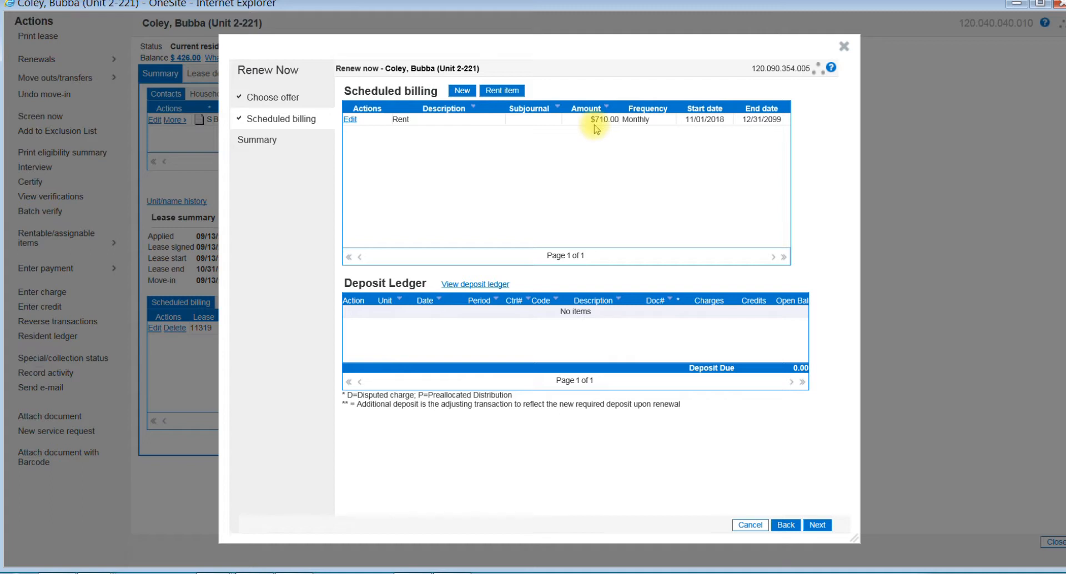
click(817, 524)
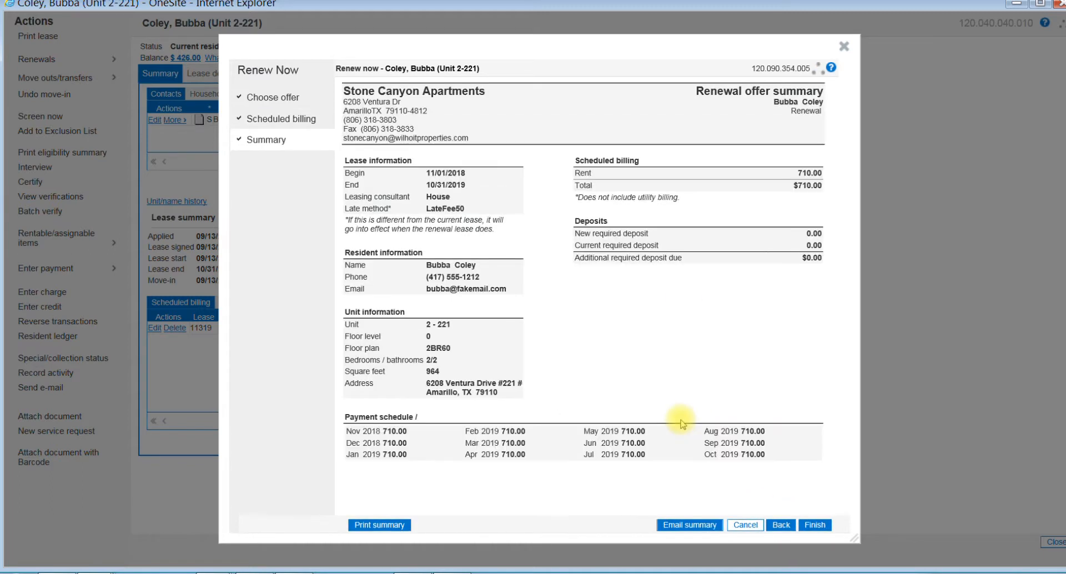
click(817, 526)
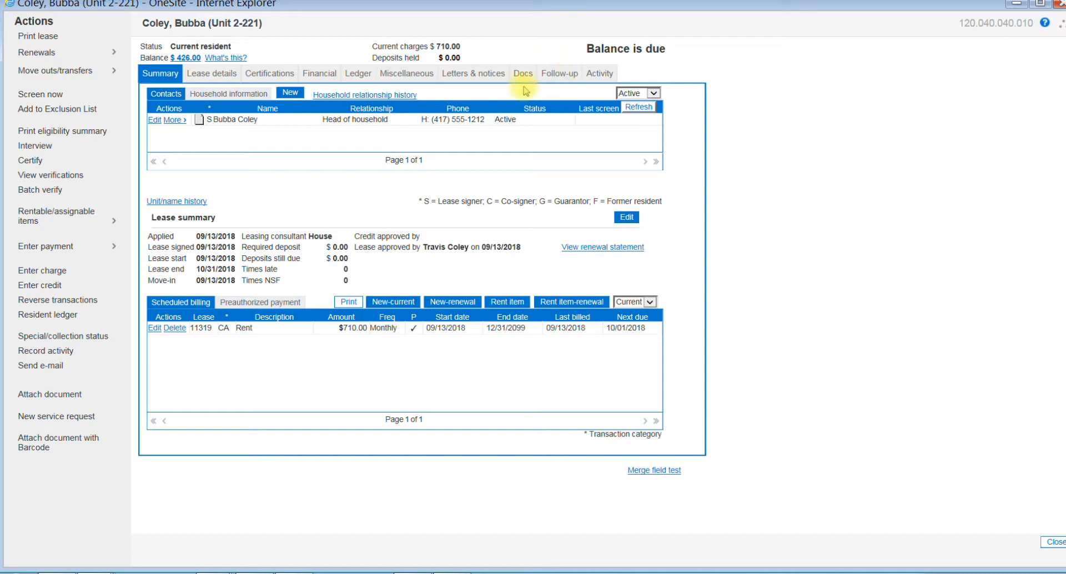
Step: Make the resident's Pet Smart income record inactive as of 07/31/2018
click(405, 75)
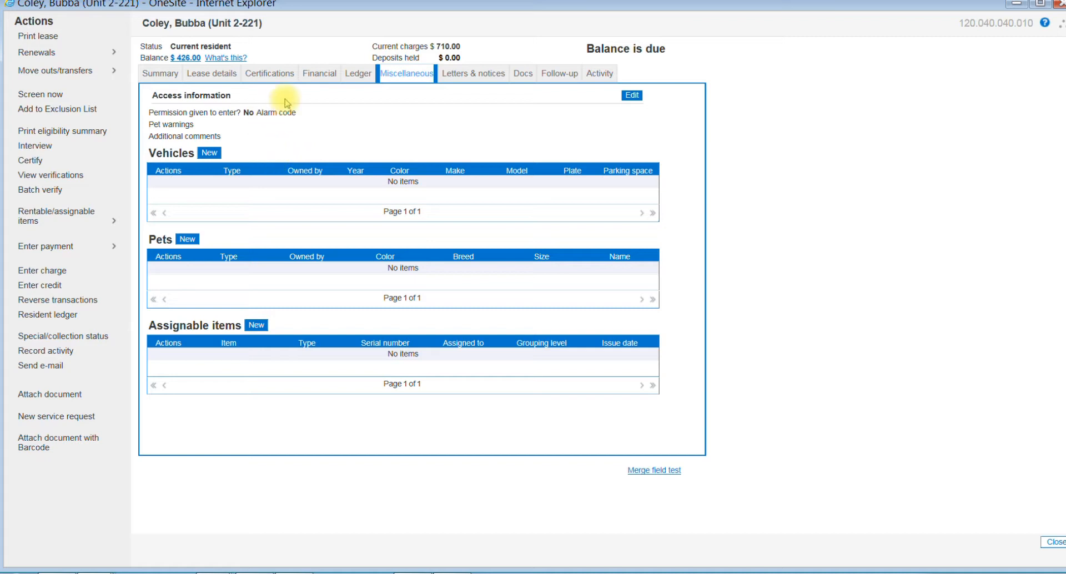
click(320, 76)
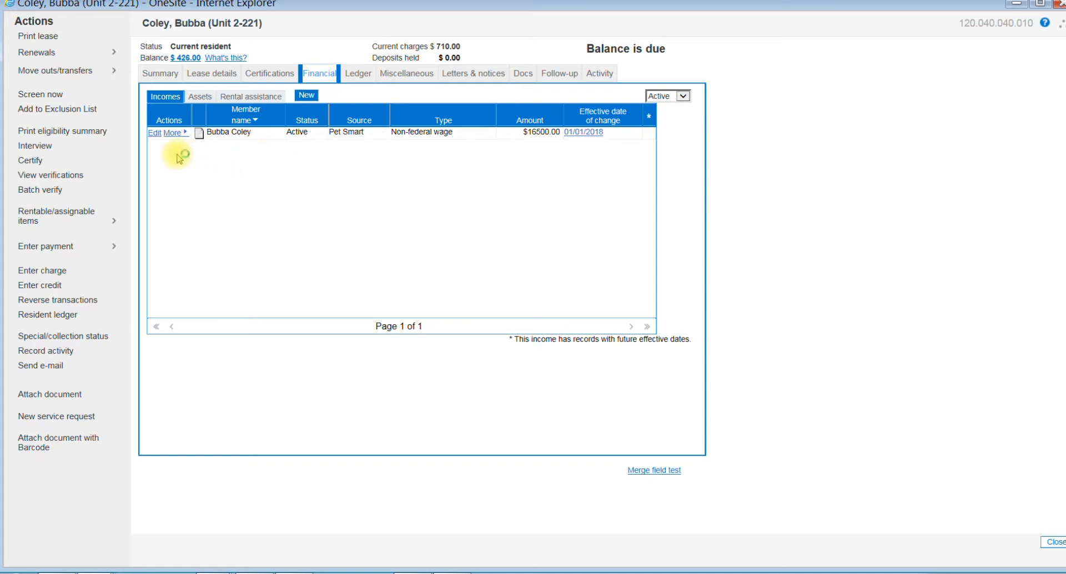
click(173, 133)
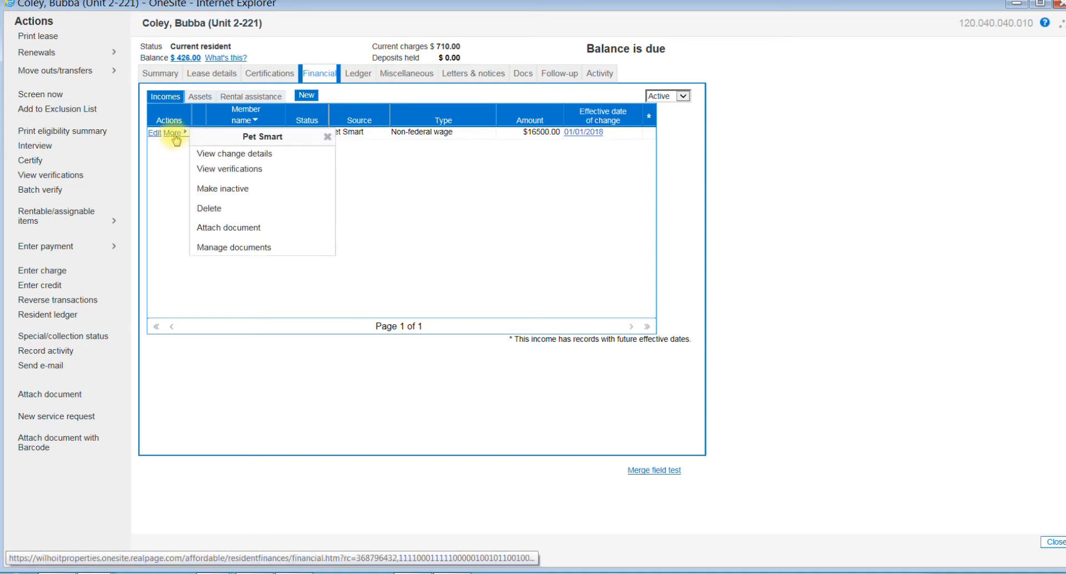
click(229, 191)
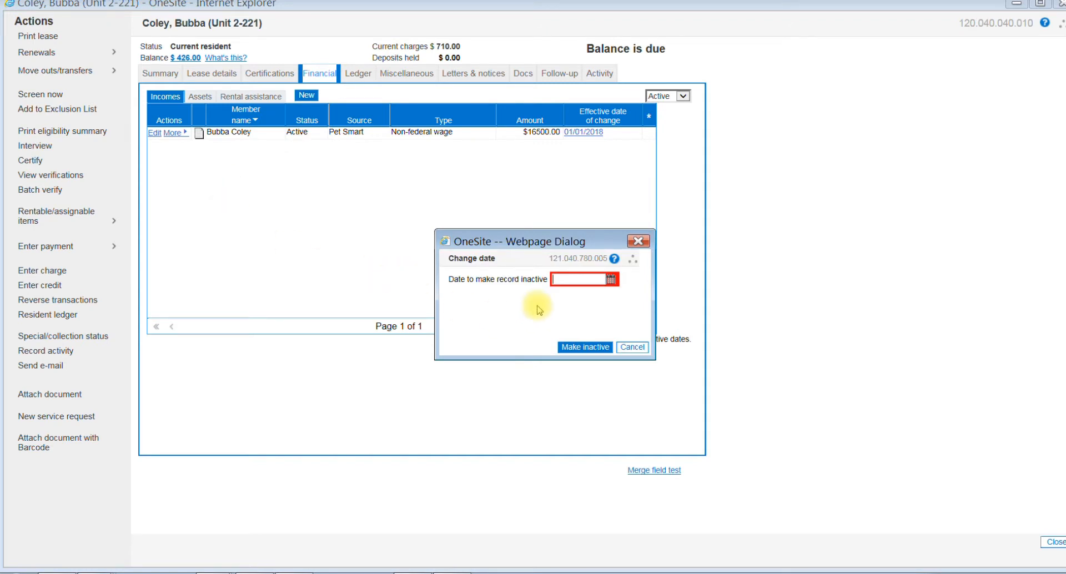
click(611, 279)
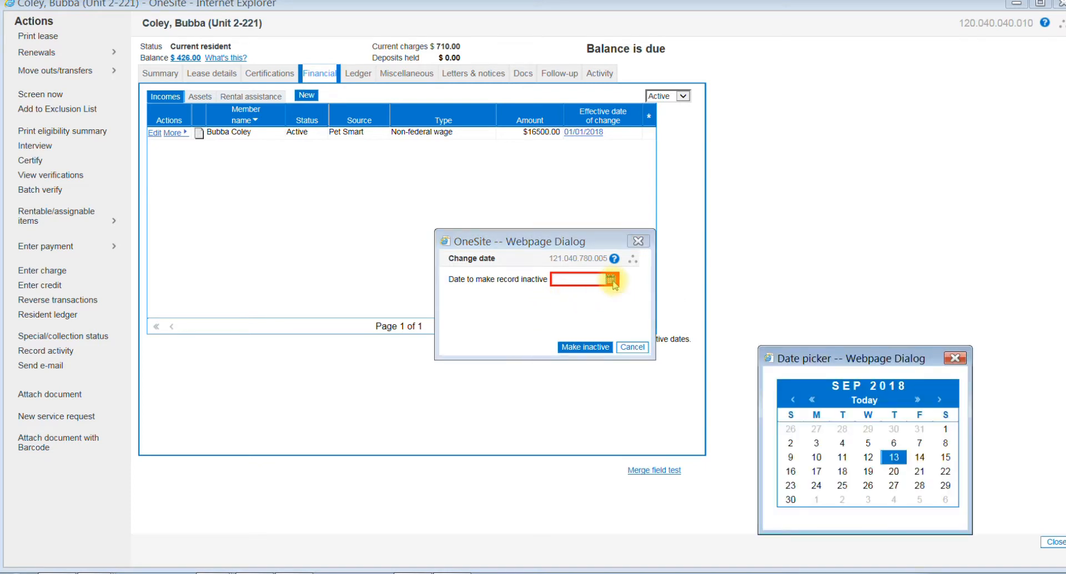
click(794, 401)
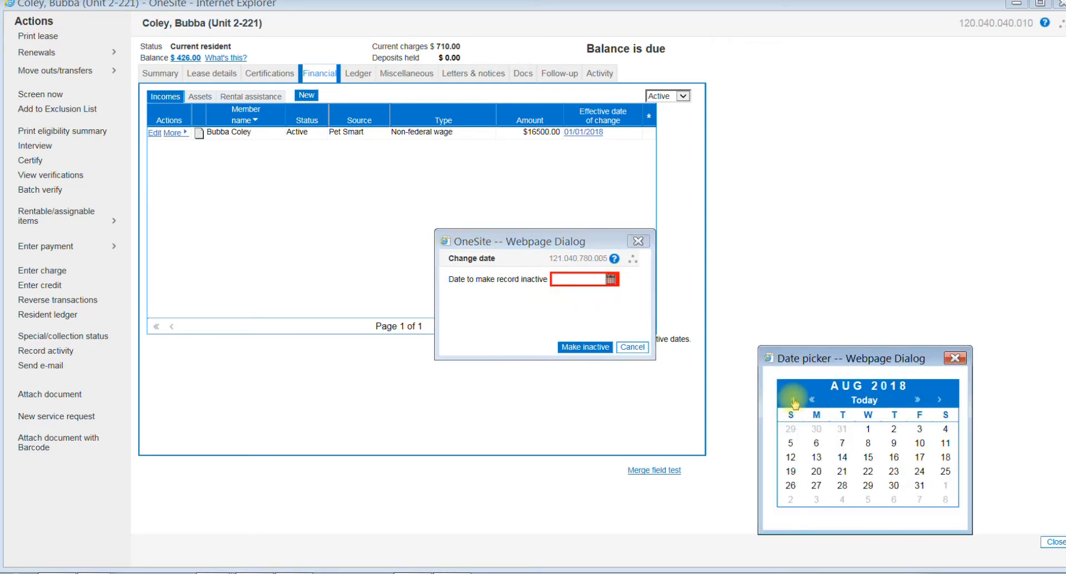
click(793, 401)
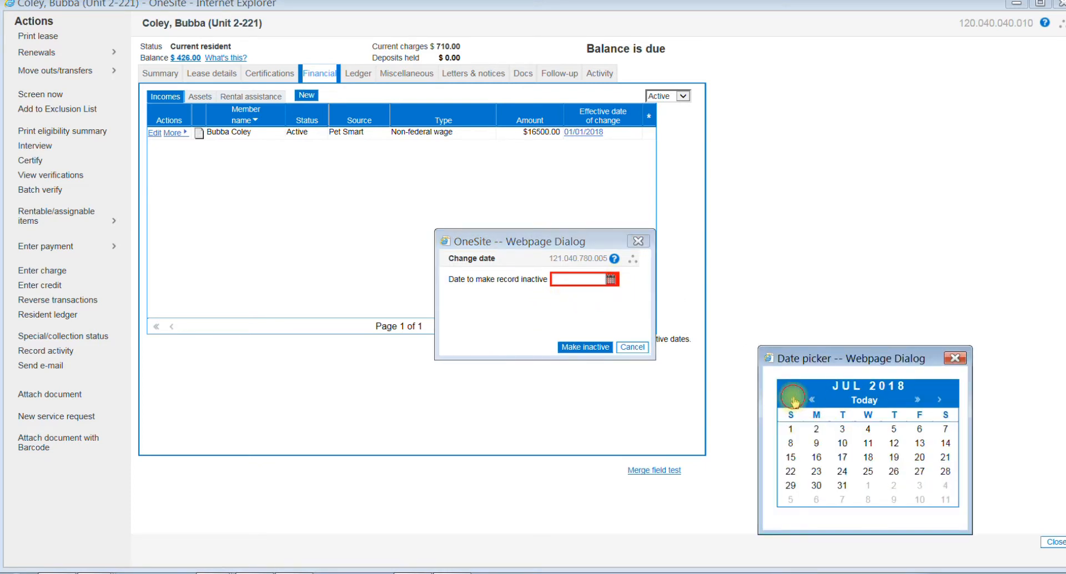
click(842, 485)
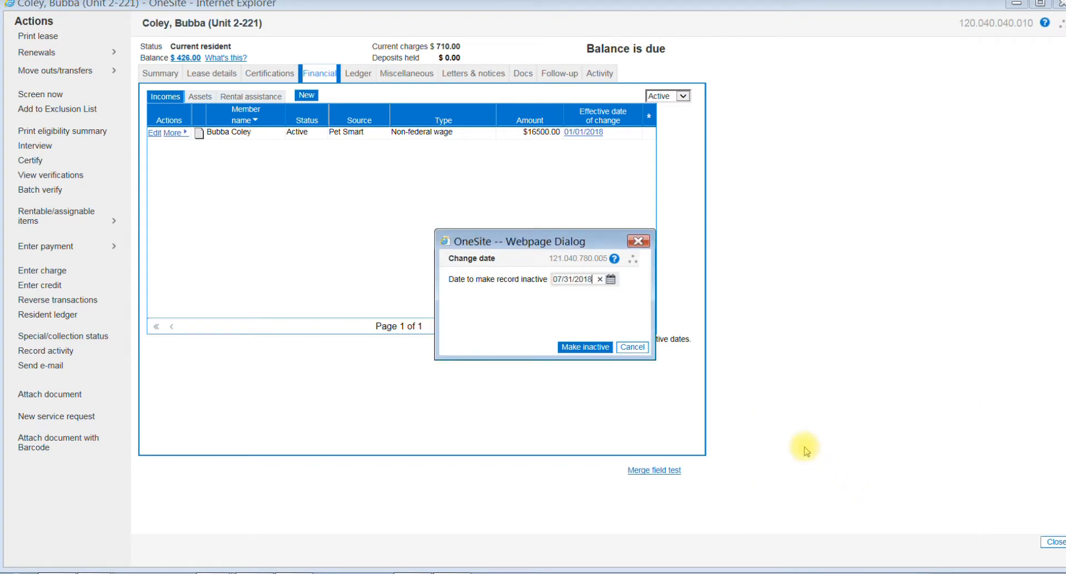
click(582, 349)
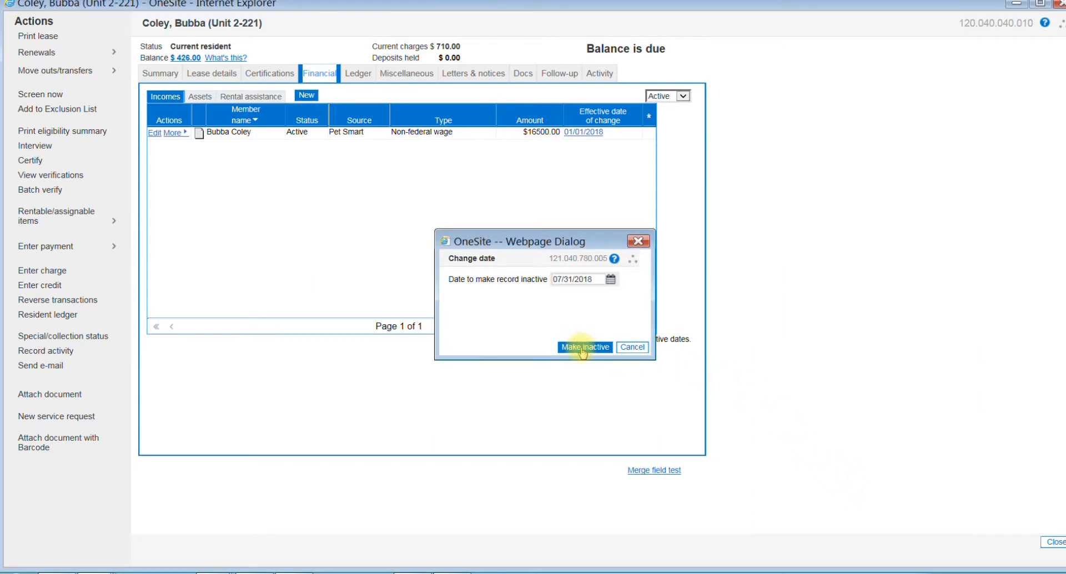
Step: Create a new income record for the resident with source Pet Land and type Non-federal wage
click(307, 95)
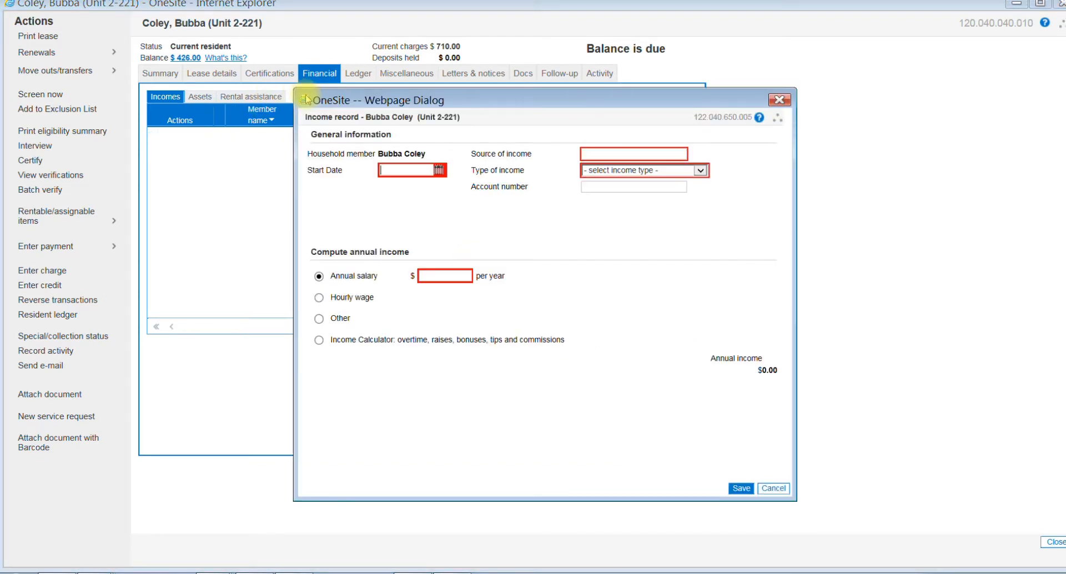
click(390, 169)
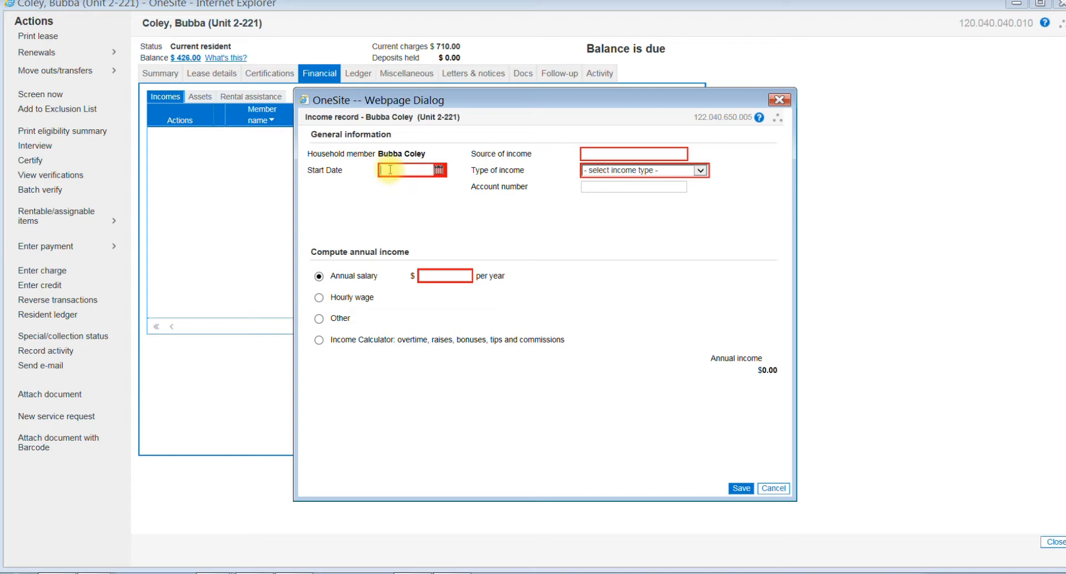
click(596, 152)
text(Pet Land)
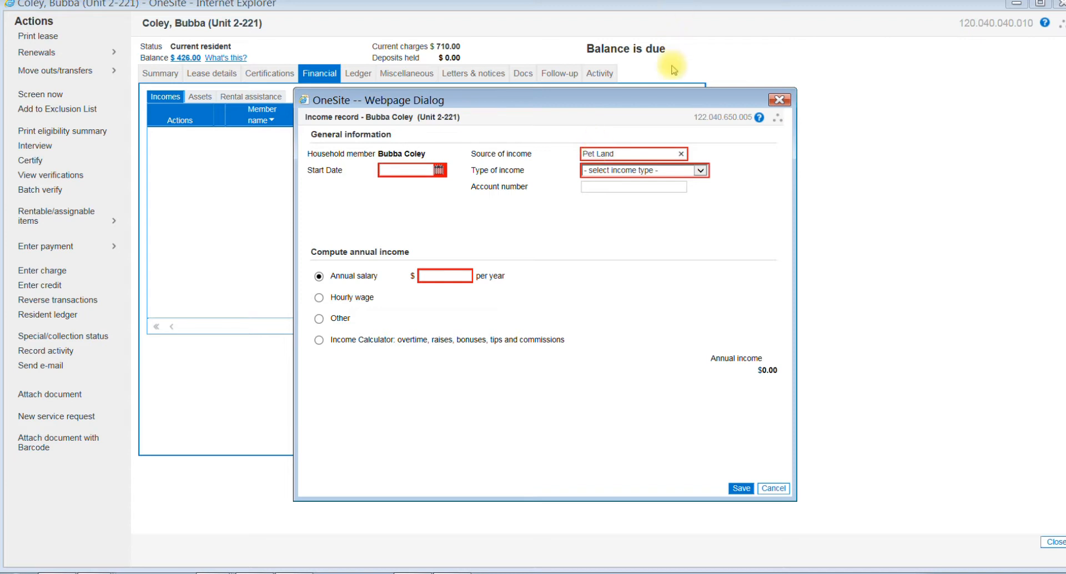
click(701, 170)
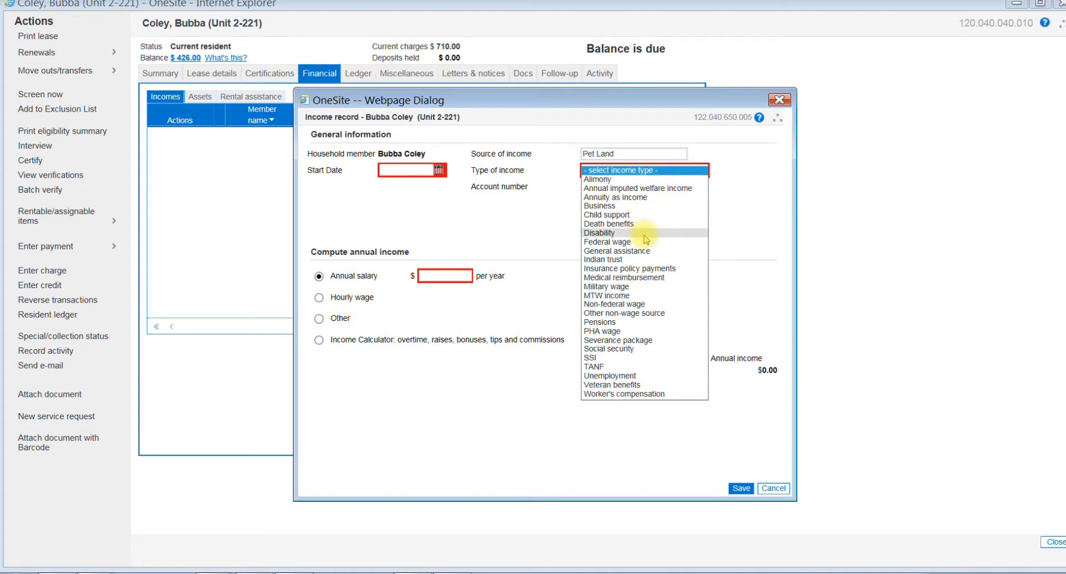
click(619, 304)
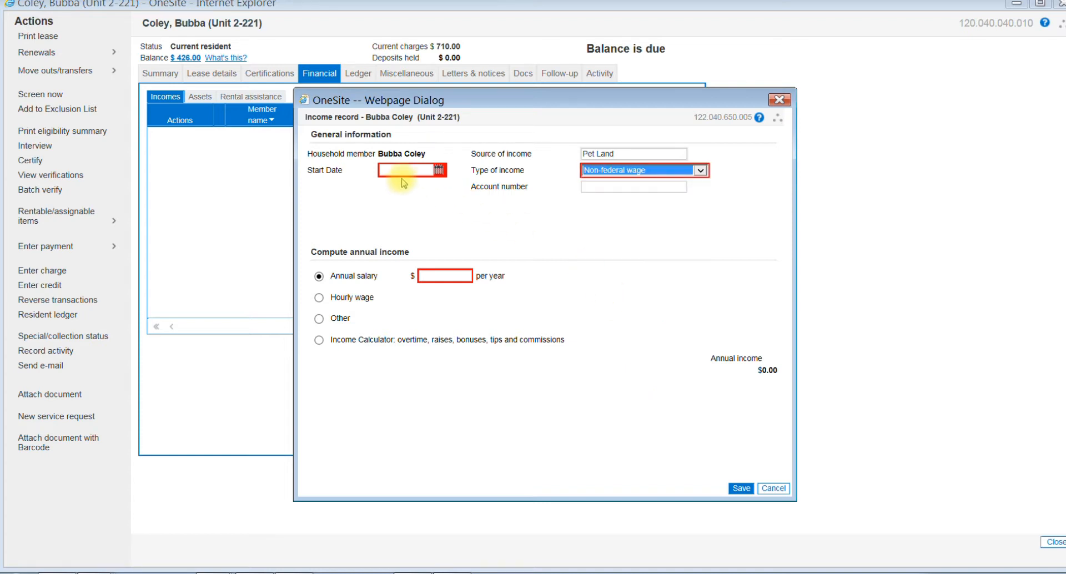
Step: Set the Pet Land income's start date to 08/01/2018 and its annual salary to $18,352
click(439, 171)
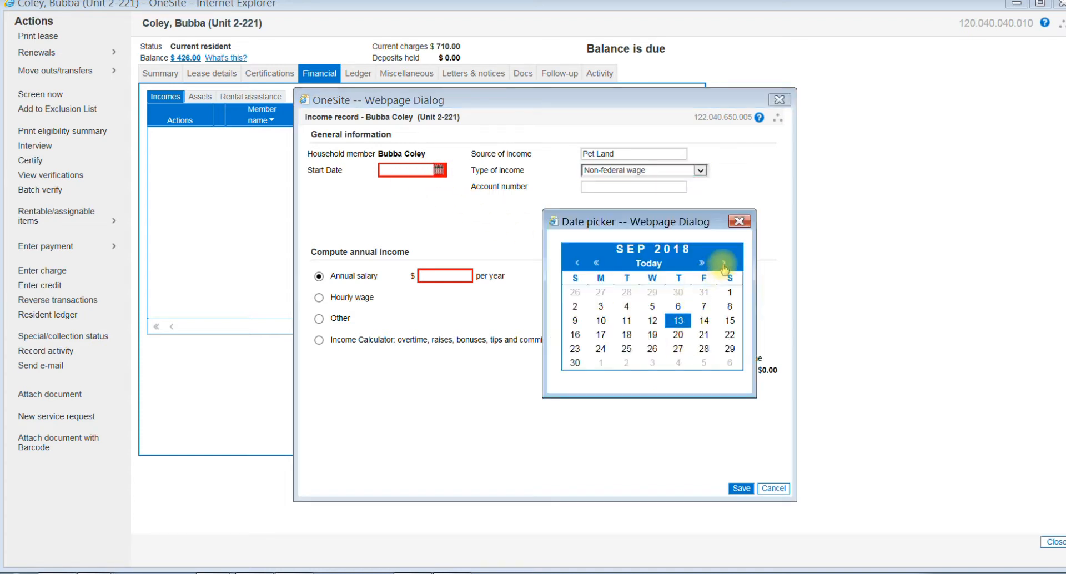
click(577, 263)
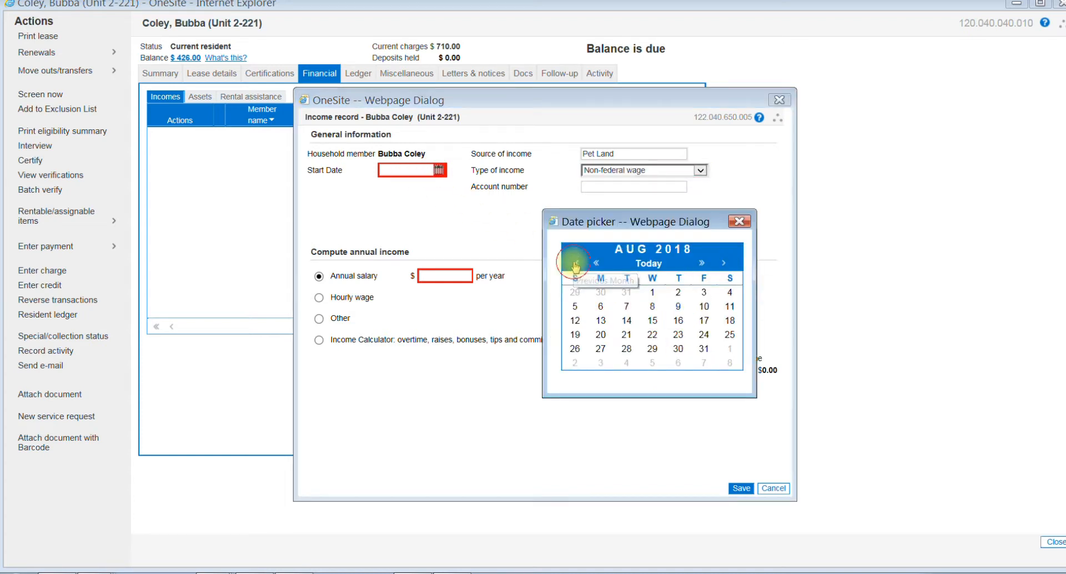
click(653, 293)
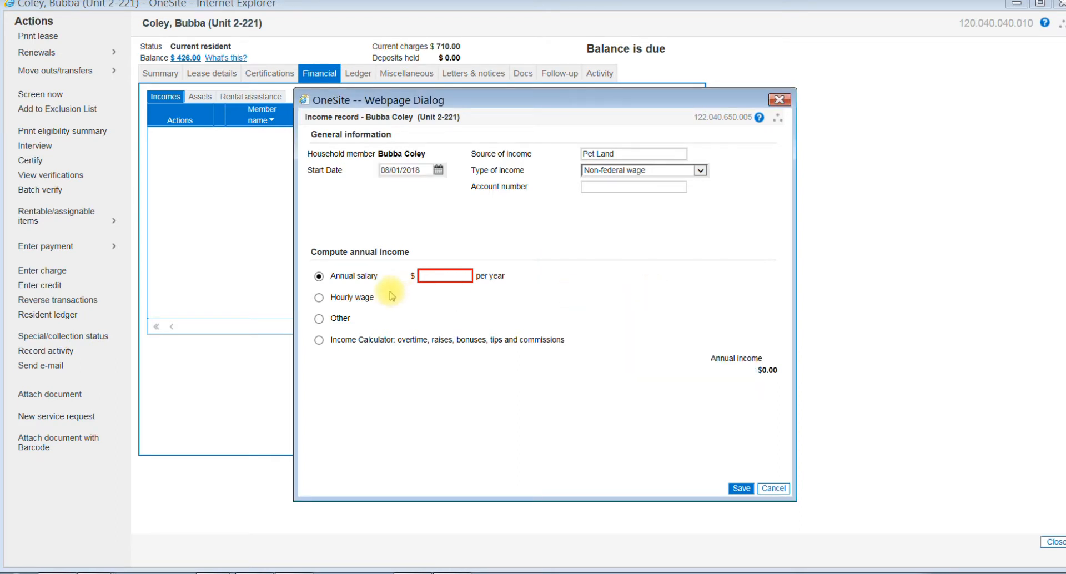
click(438, 276)
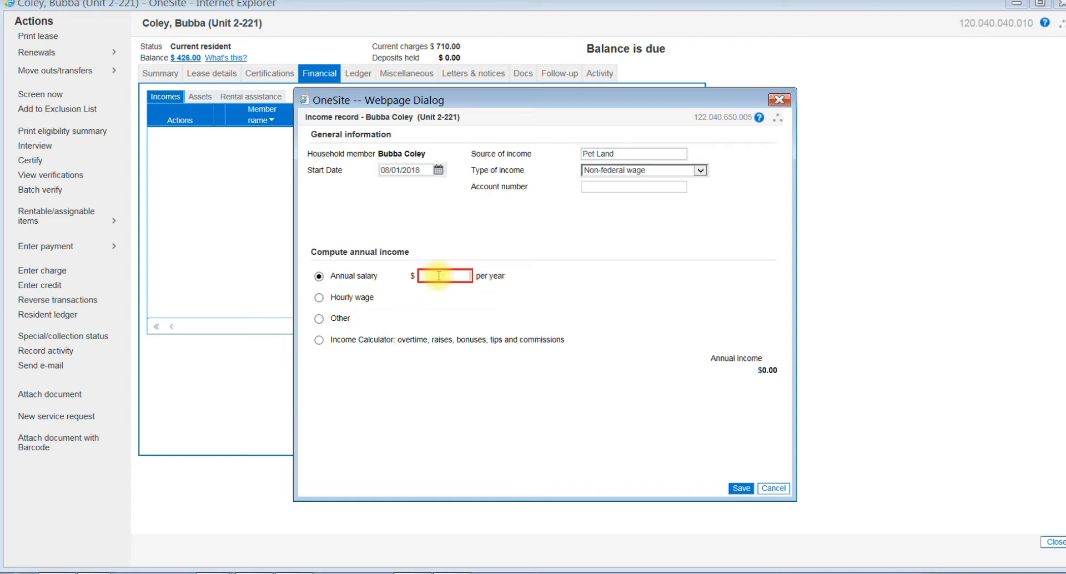
text(18352)
click(506, 303)
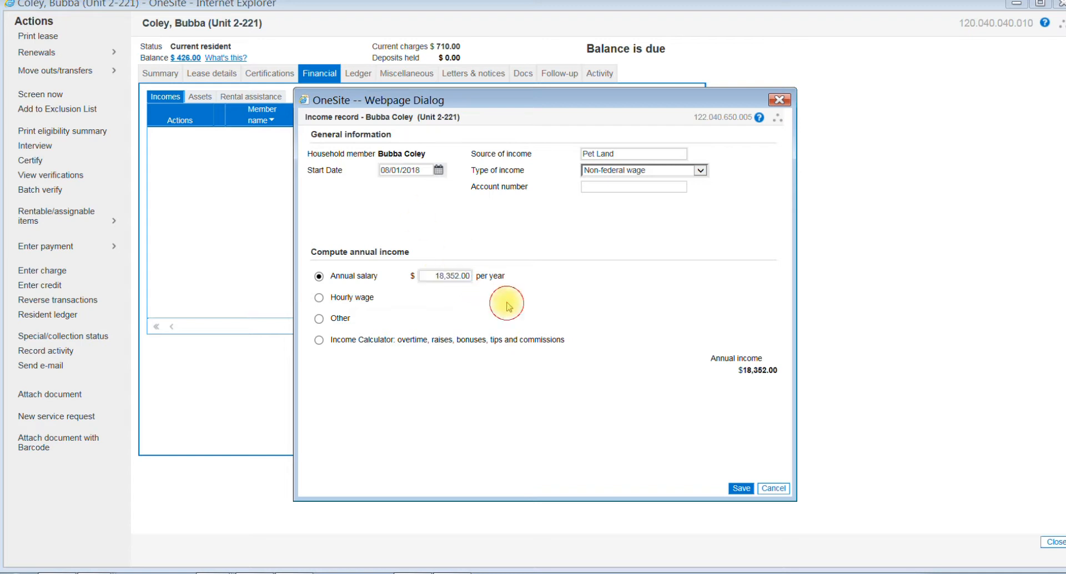
Step: Save the new Pet Land income record for the household member
click(742, 489)
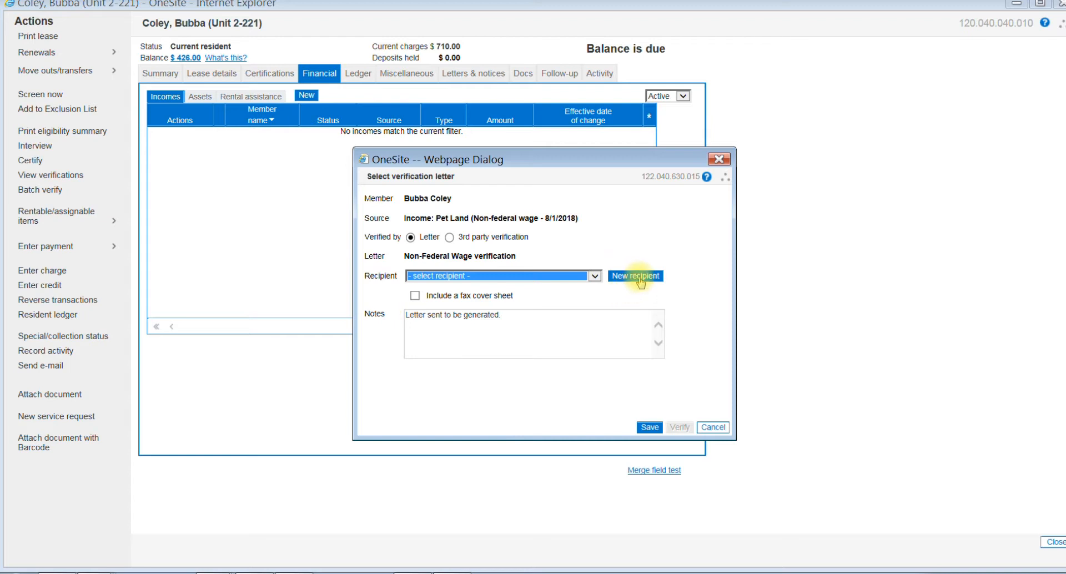
click(594, 276)
scroll(564, 377, down, 3)
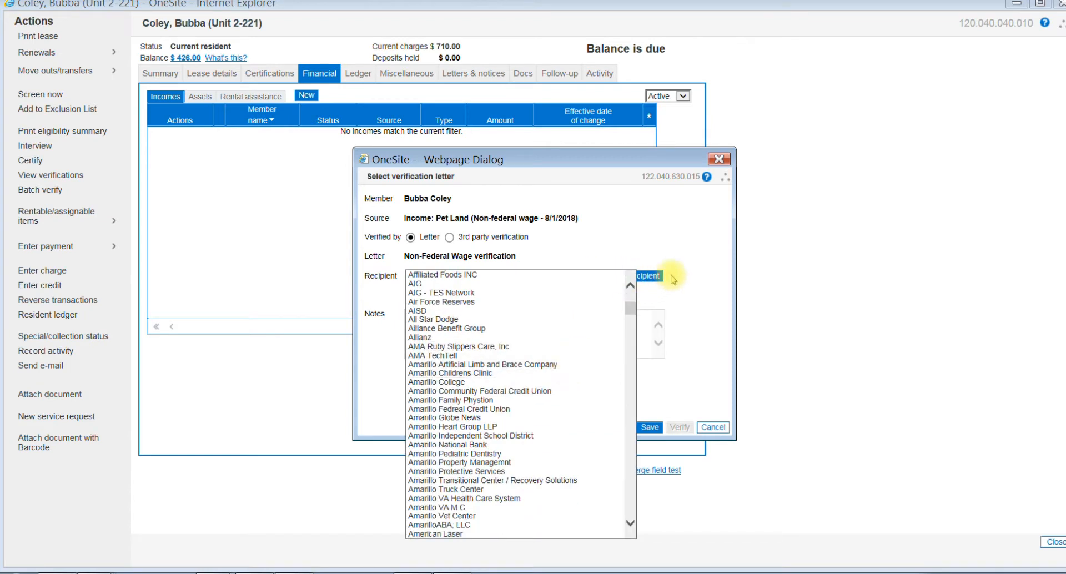
click(691, 257)
click(645, 277)
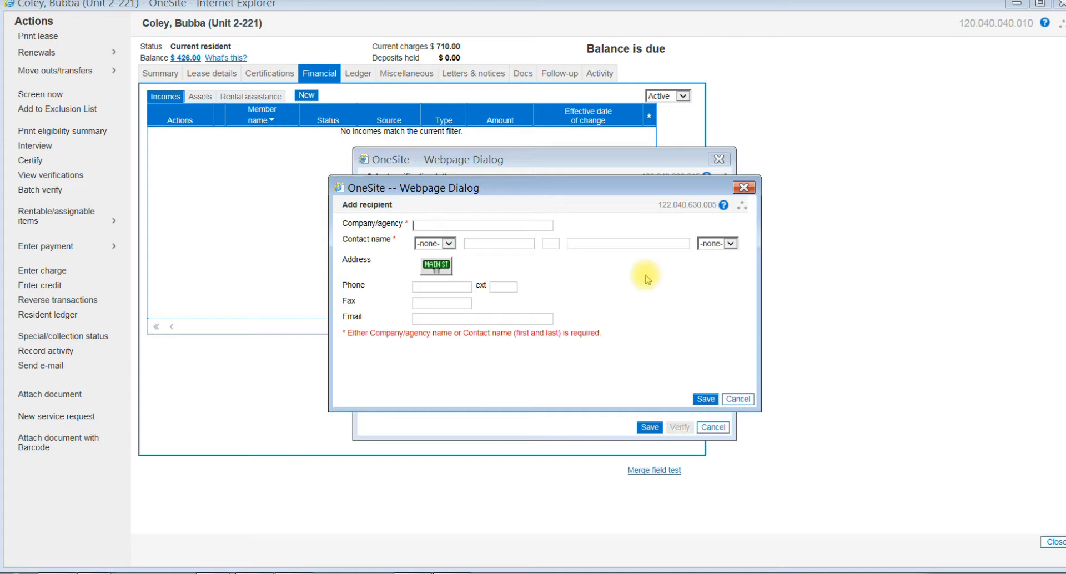
click(743, 189)
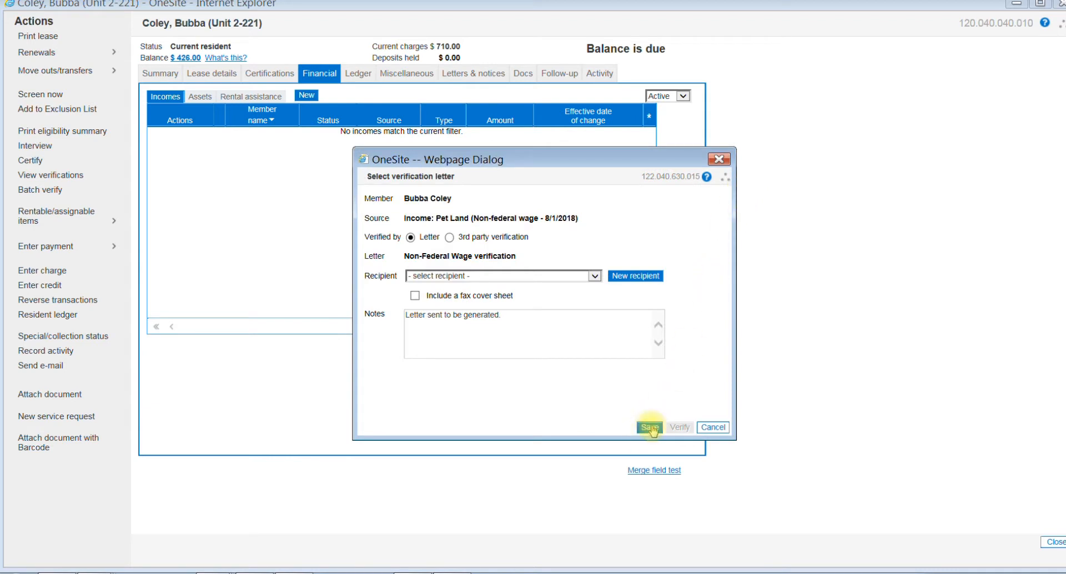
Step: Save the Non-Federal Wage verification letter for the Pet Land income without selecting a recipient
click(650, 427)
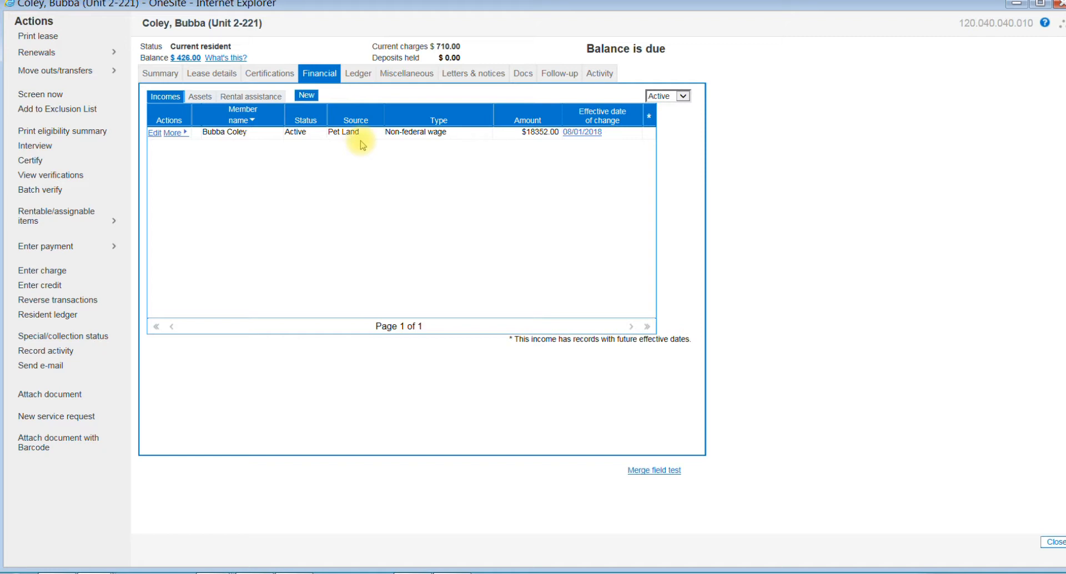
Step: Edit the household's Bank of America checking account asset and set its start date to 09/13/2018
click(203, 97)
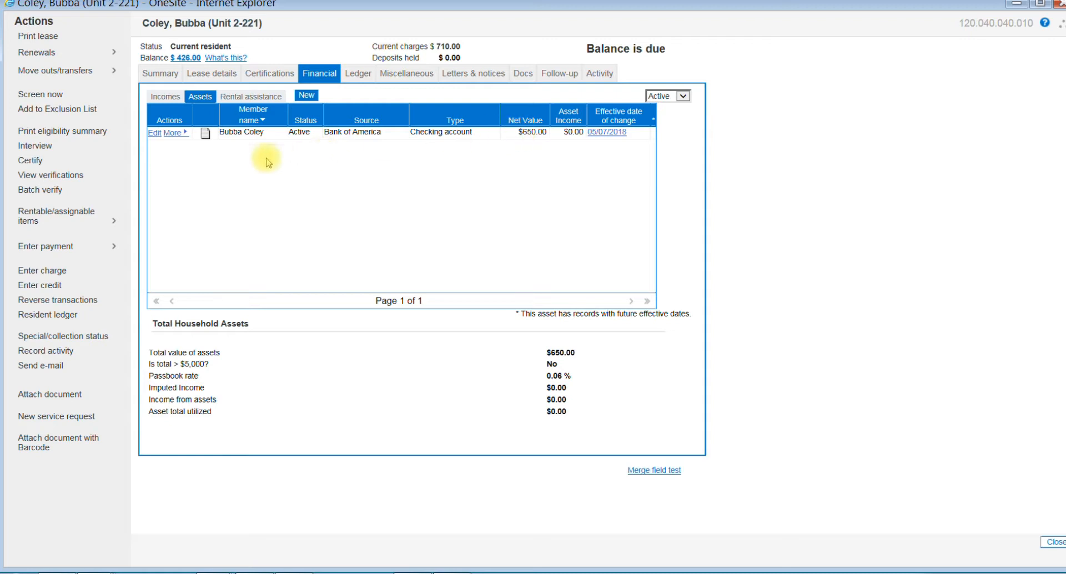
click(153, 133)
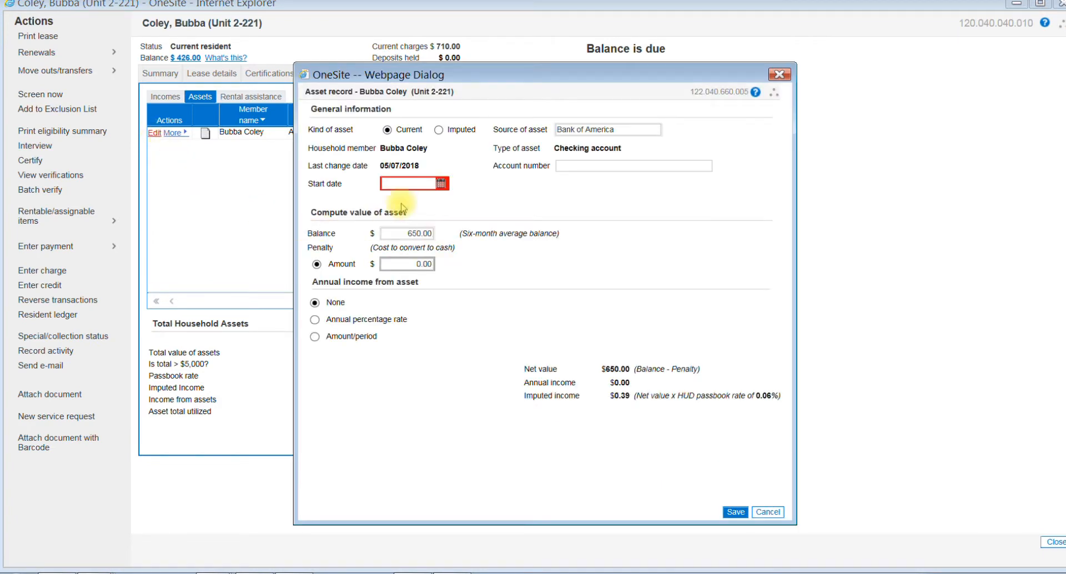
click(441, 184)
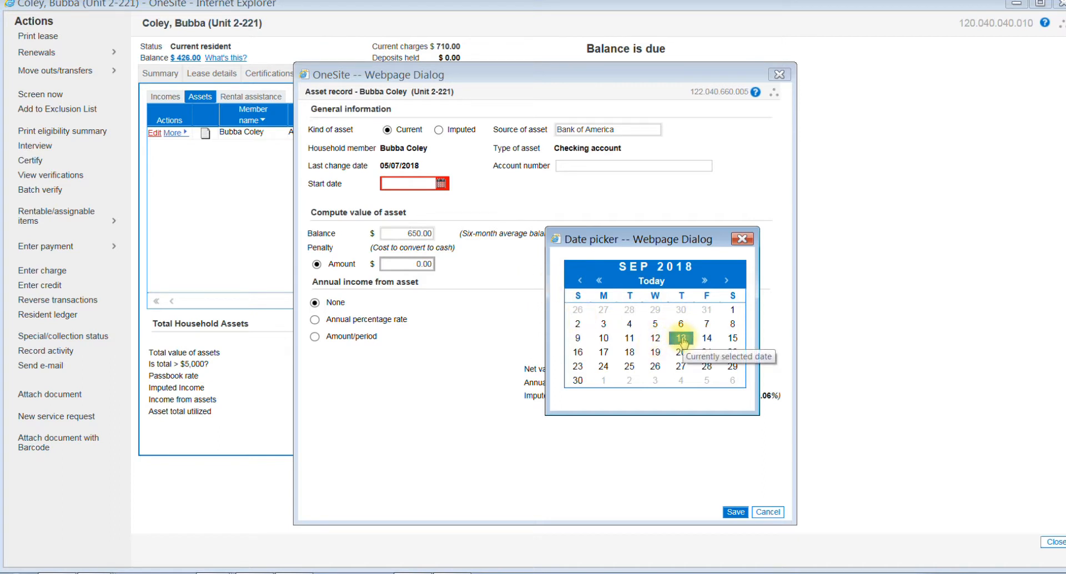
click(681, 338)
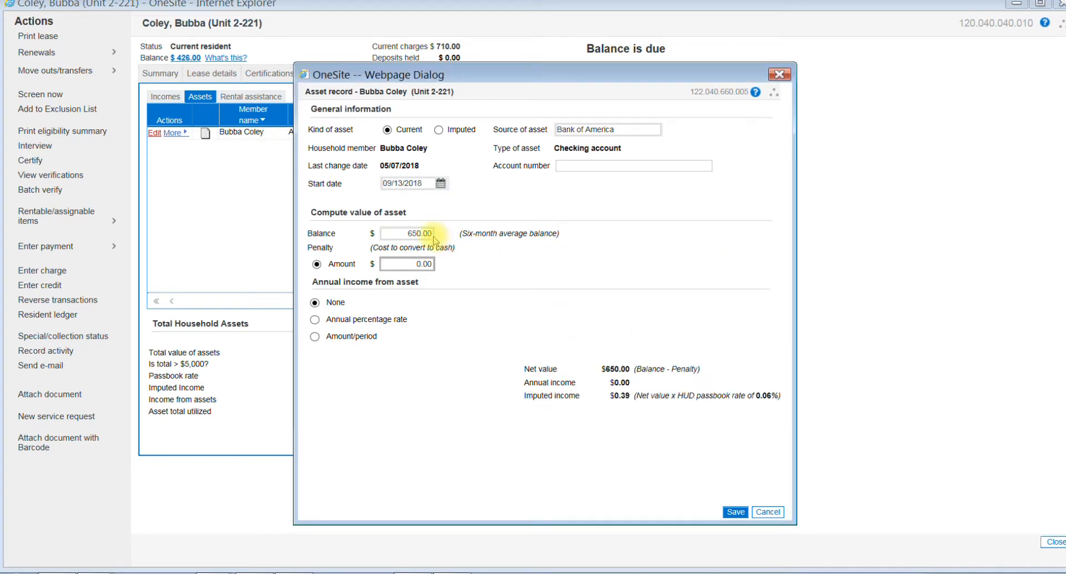
Step: Set the checking account's balance to $980 and save the asset with its verification letter to Bank of America
click(405, 235)
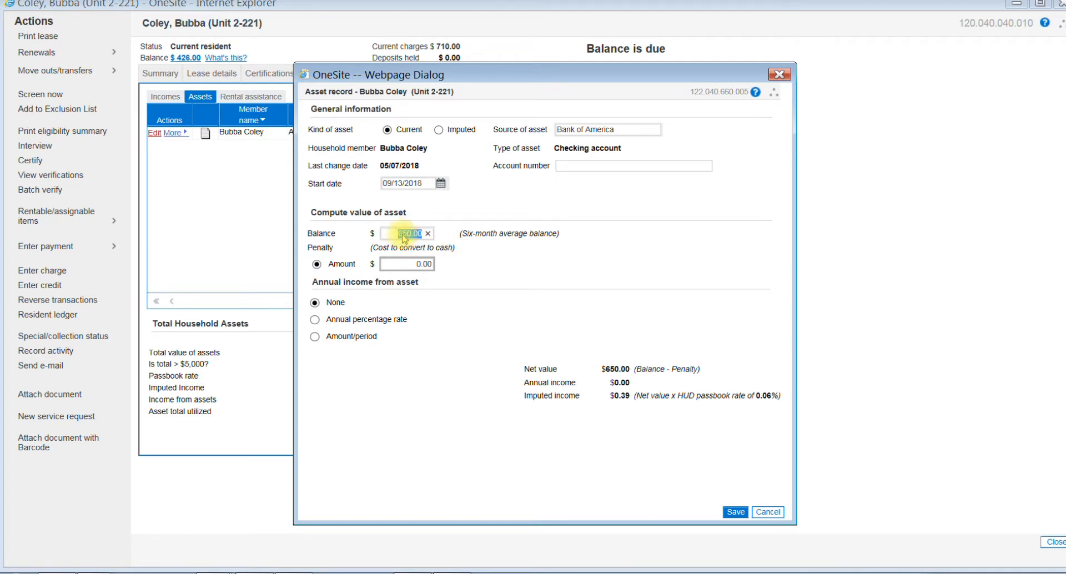
text(980)
click(431, 368)
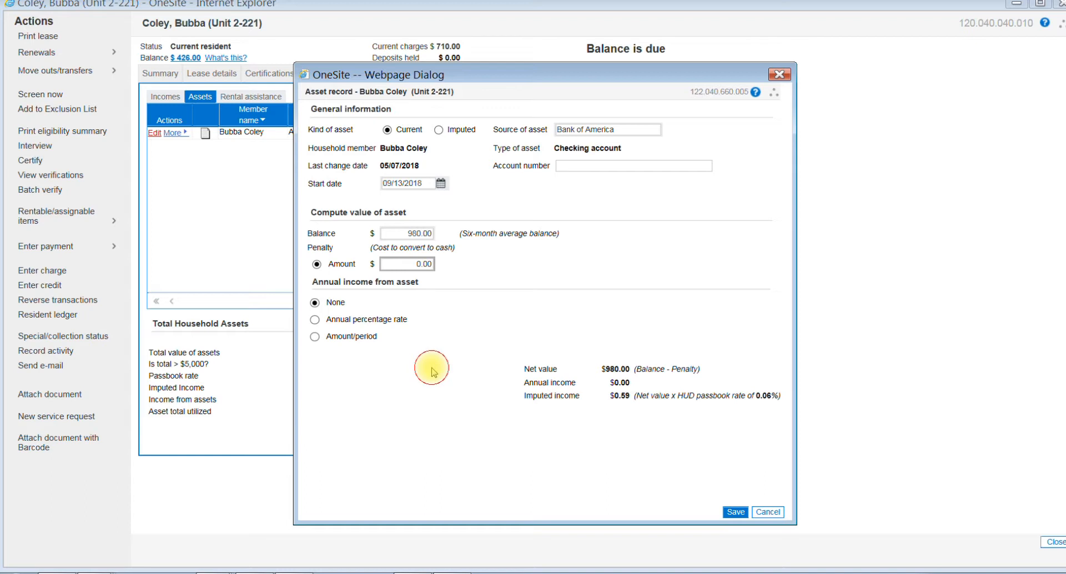
click(736, 511)
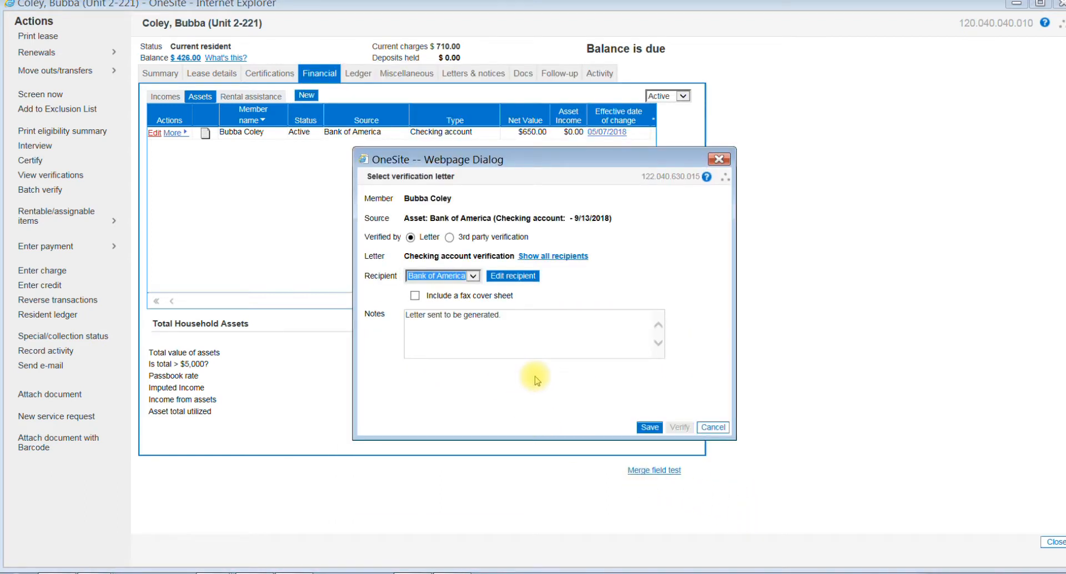
click(650, 427)
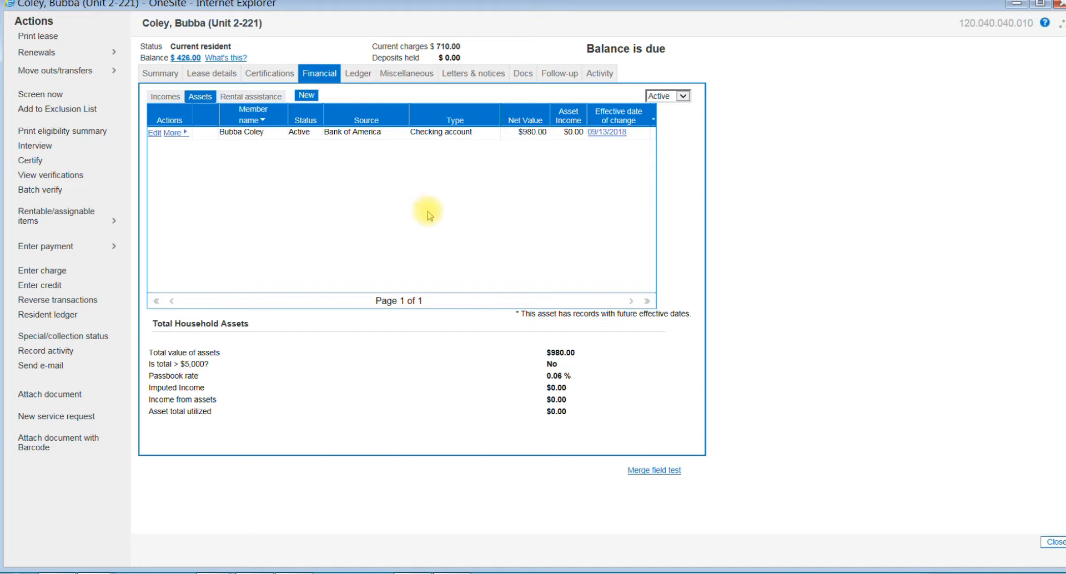
Step: Start a new tax credit certification for the unit 2-221 household
click(267, 75)
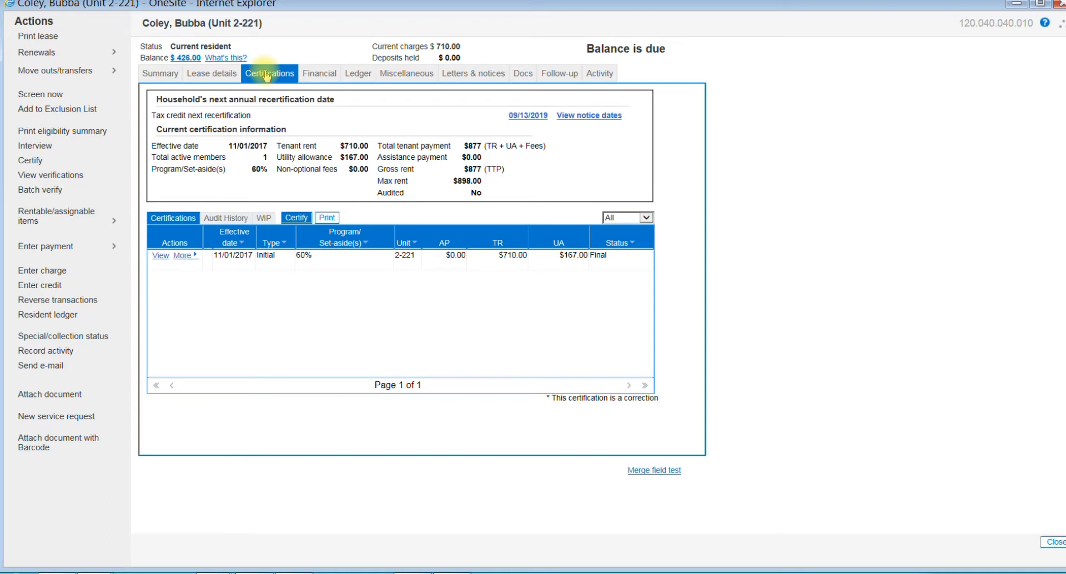
click(297, 219)
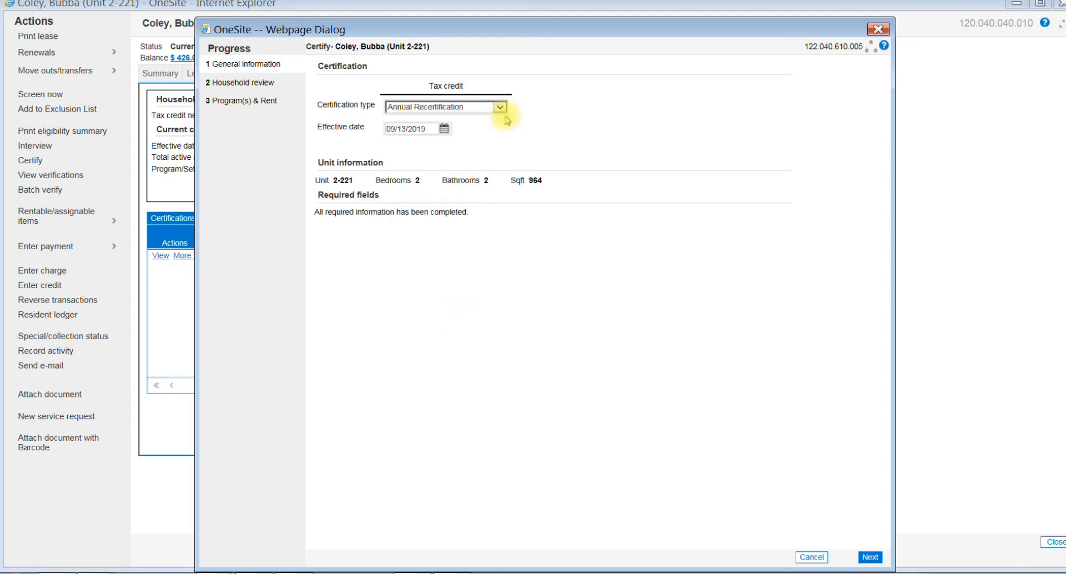
Step: Set the annual recertification's effective date to 11/01/2019 and return from the household review to the general information
click(445, 129)
click(732, 211)
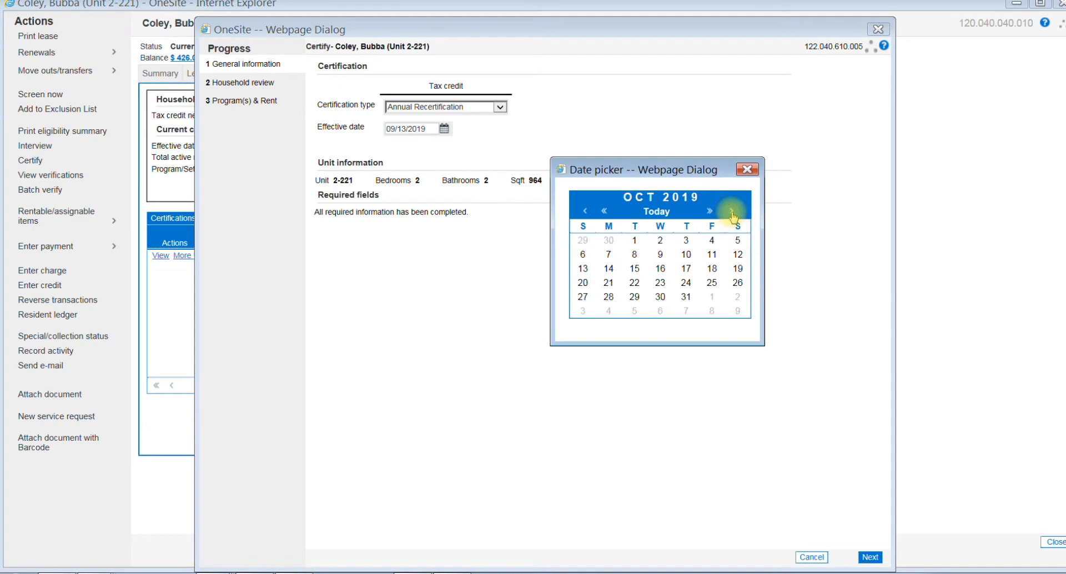
click(732, 211)
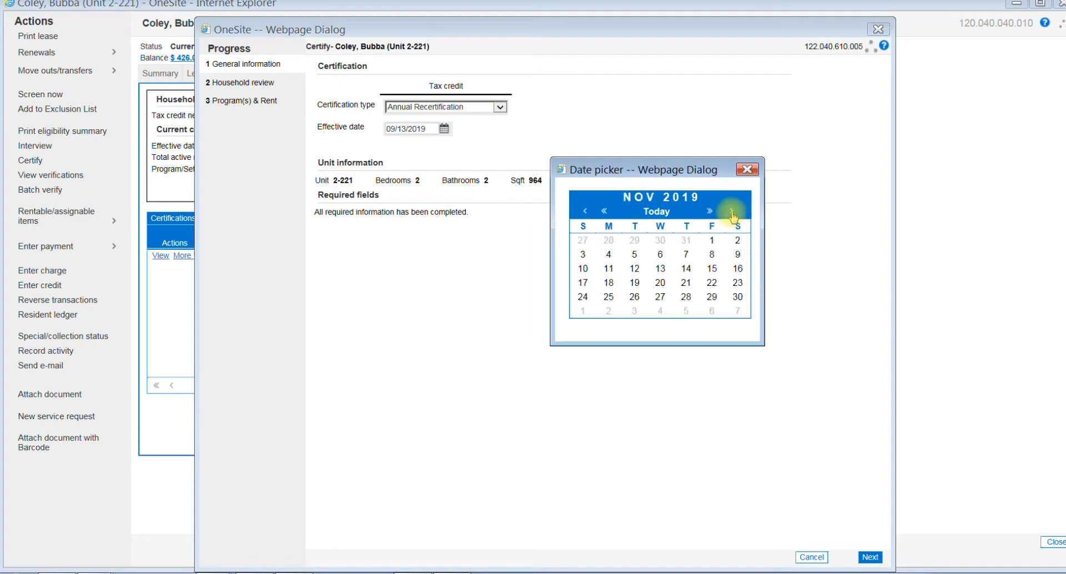
click(711, 240)
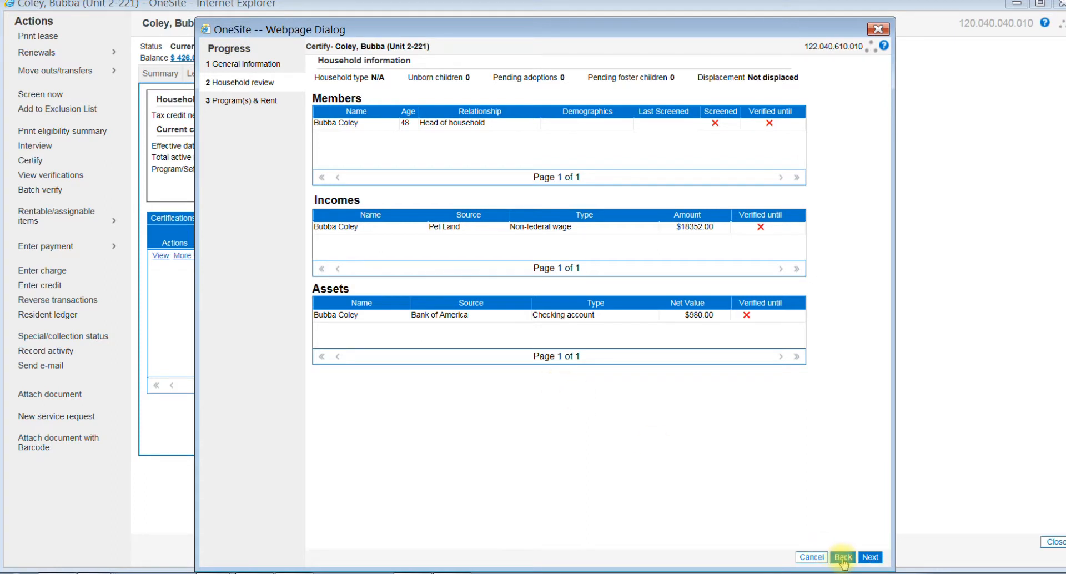
click(842, 557)
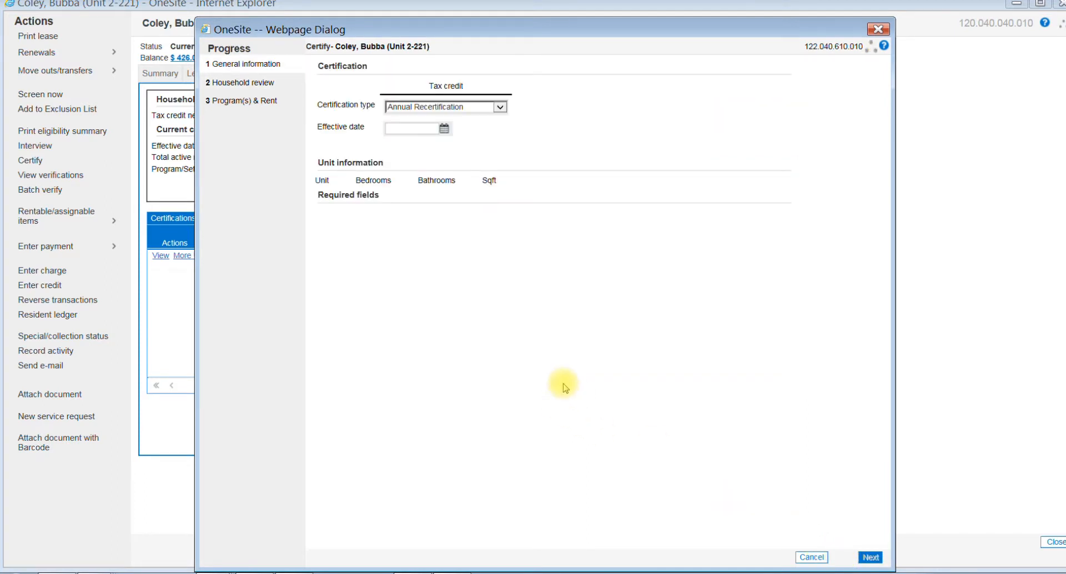
Step: Set the annual recertification's effective date to 11/01/2018 and continue to the household review
click(443, 128)
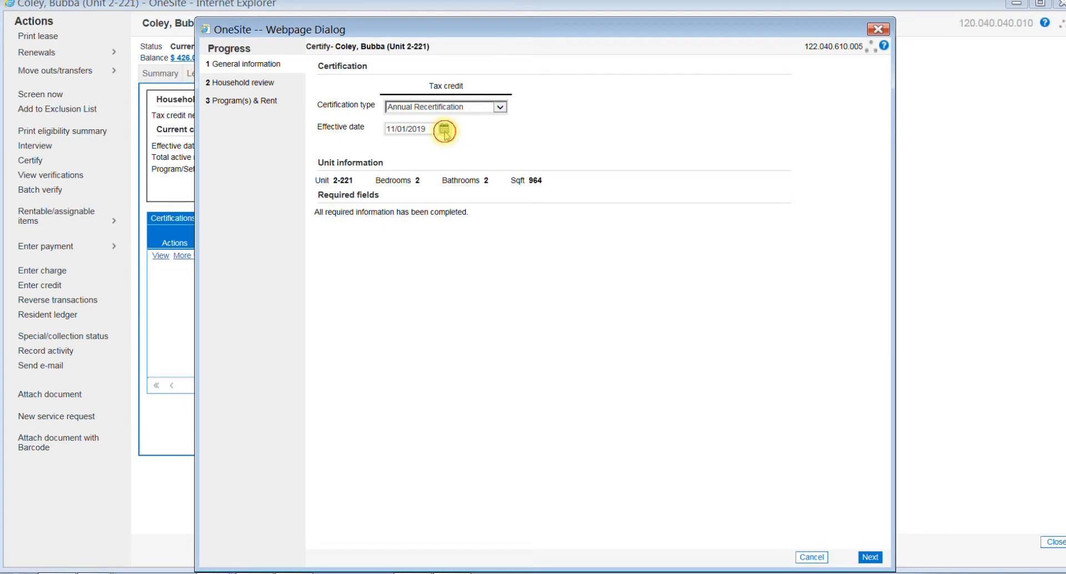
click(604, 212)
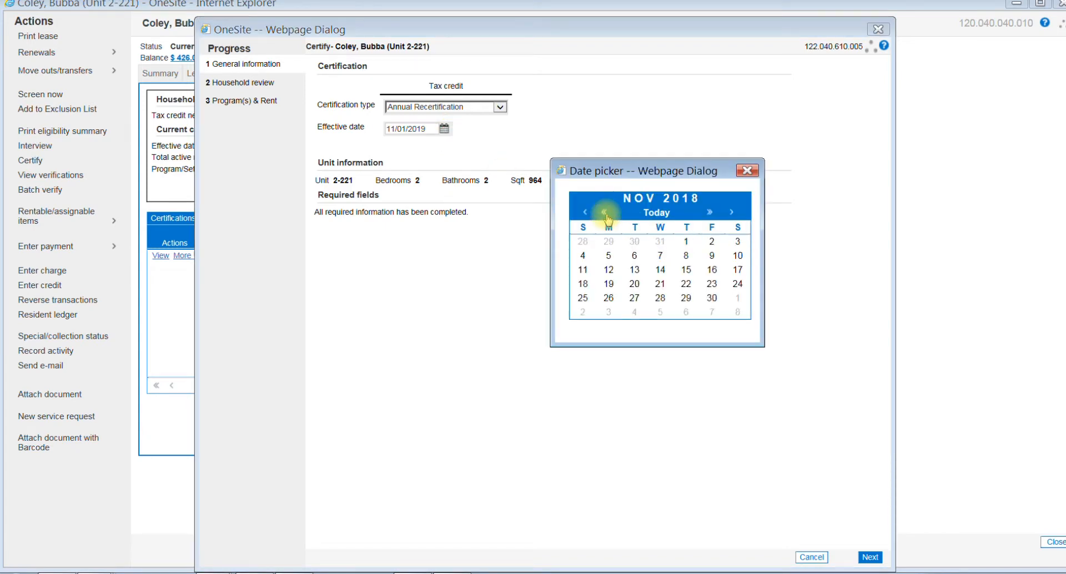
click(686, 241)
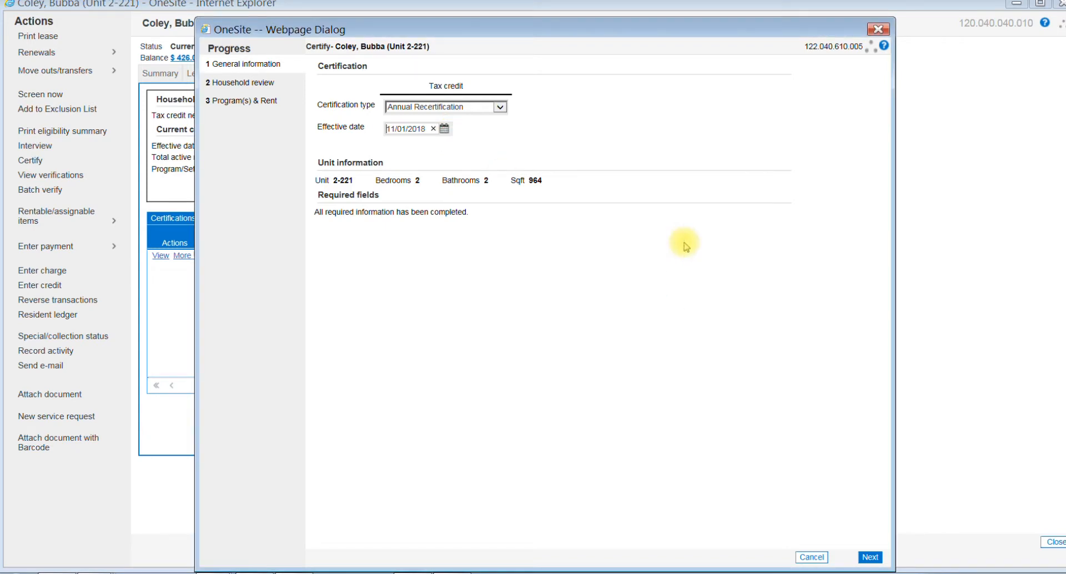
click(872, 558)
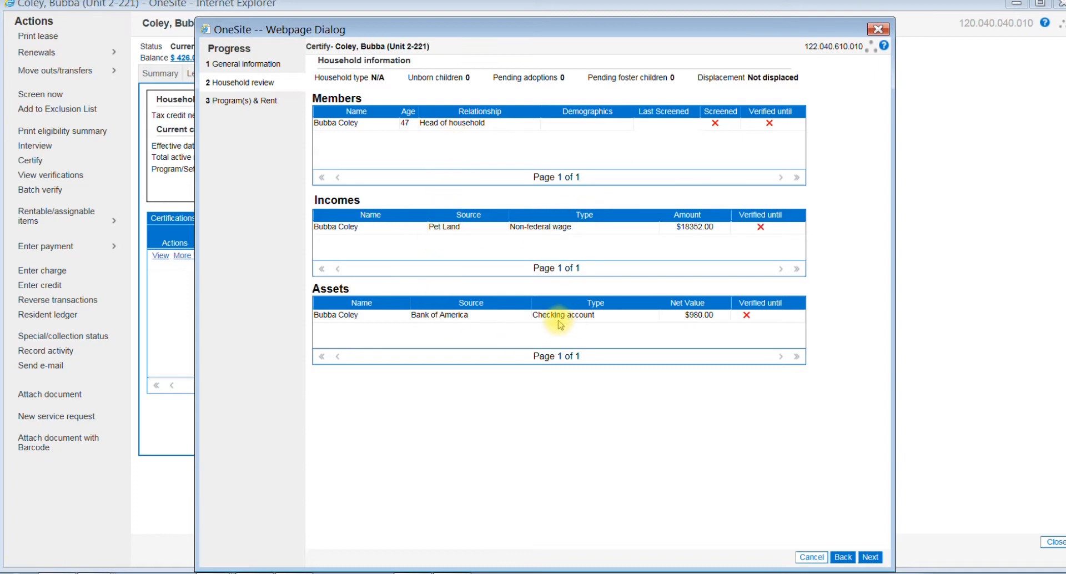
Step: Accept the household review and set the tax credit tenant rent to $710
click(868, 557)
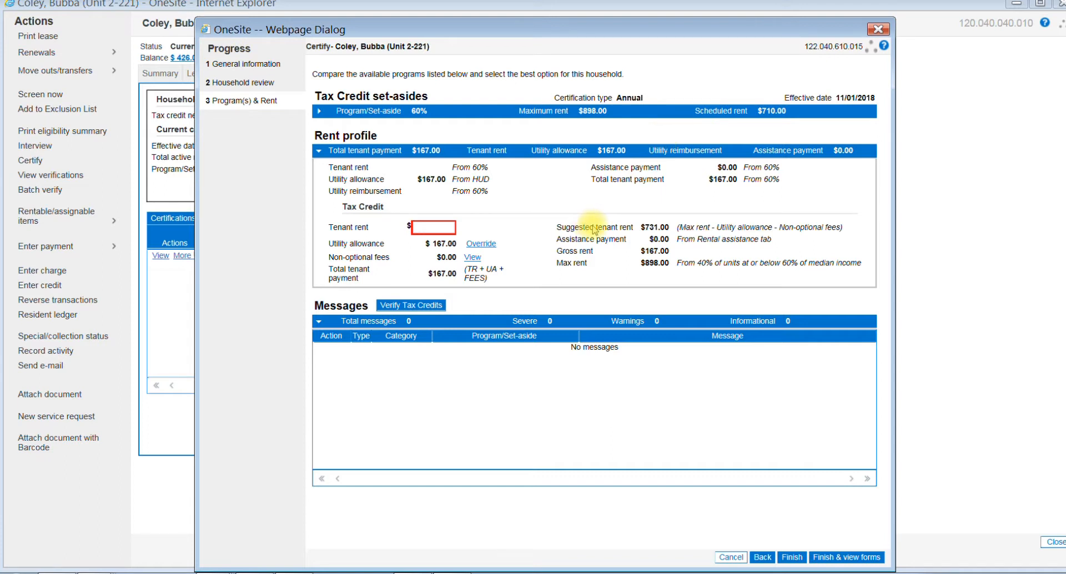
click(433, 226)
click(480, 395)
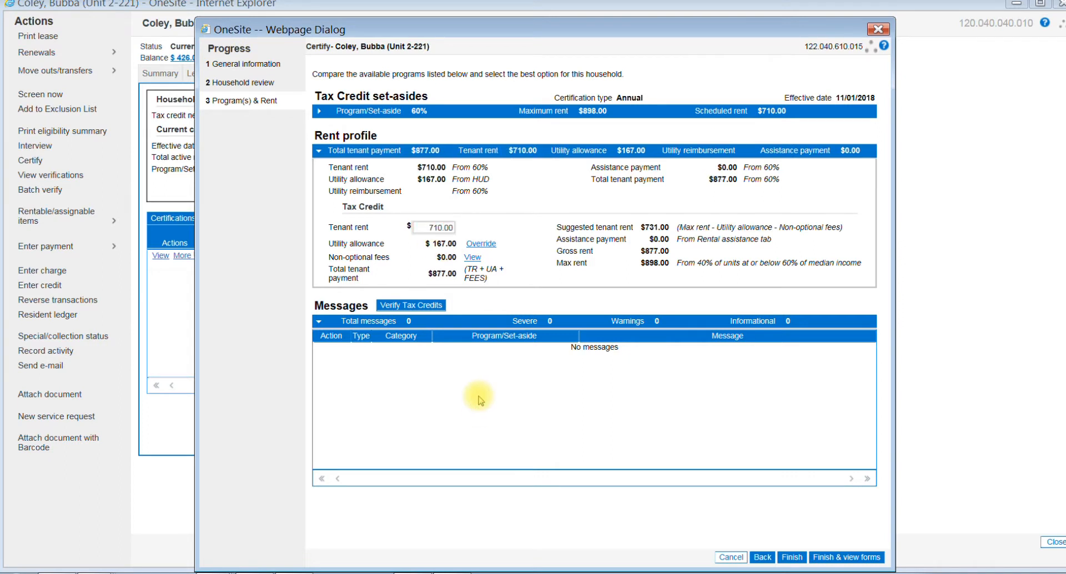
Step: Verify the tax credits and finish the certification with its forms opened, acknowledging the violations warning
click(408, 306)
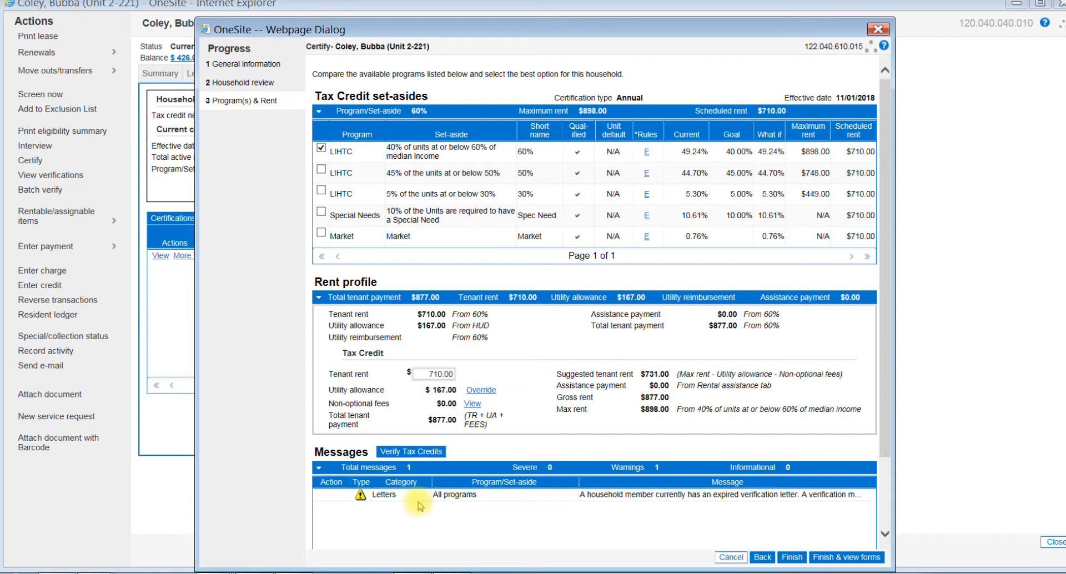
click(840, 556)
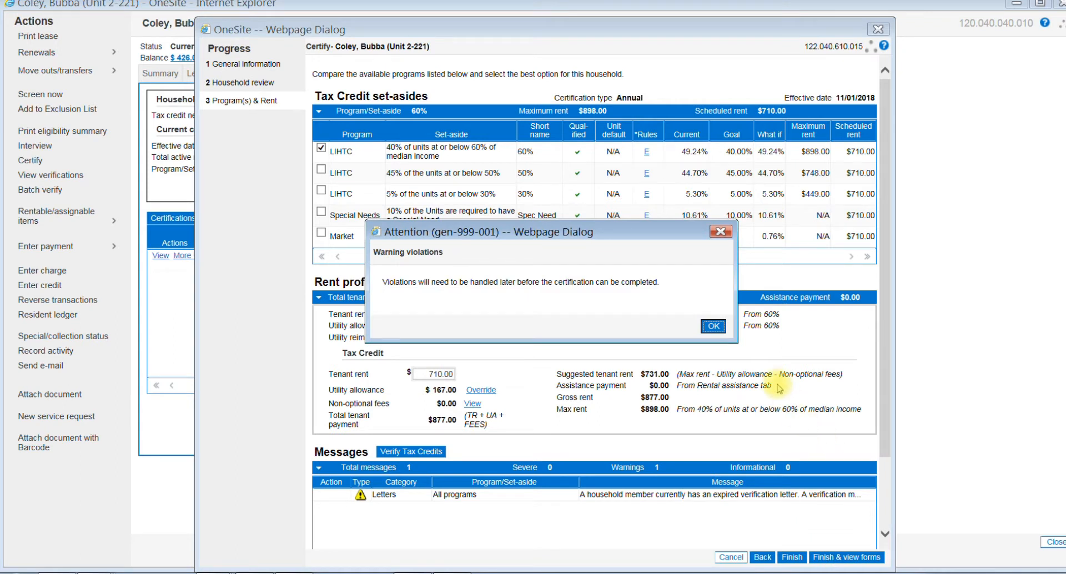
click(713, 327)
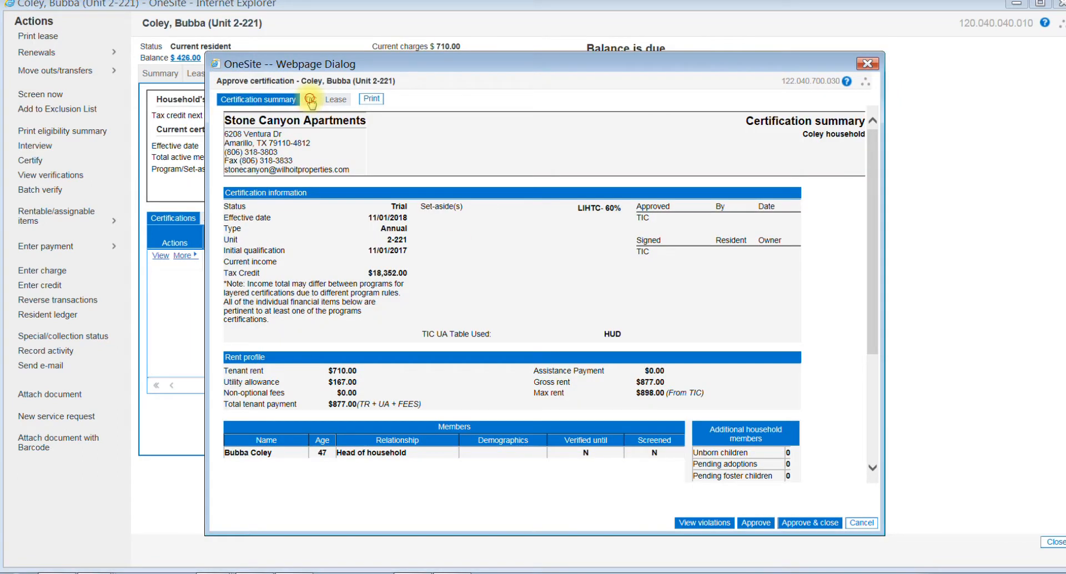
Step: Review the Texas TIC form through the income eligibility and rent sections, and close the certification without approving it
click(310, 100)
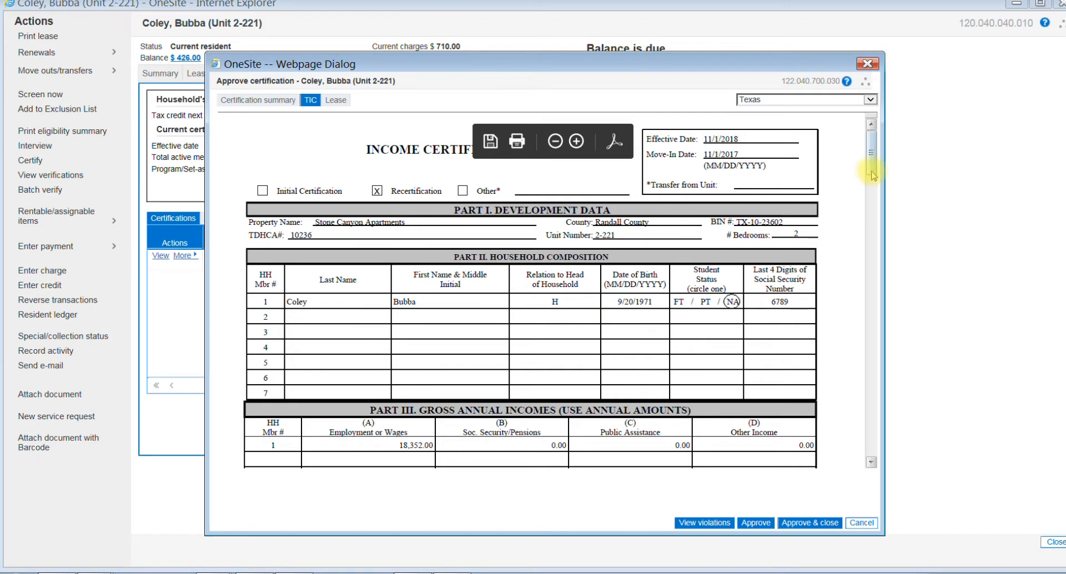
drag(872, 178, 863, 262)
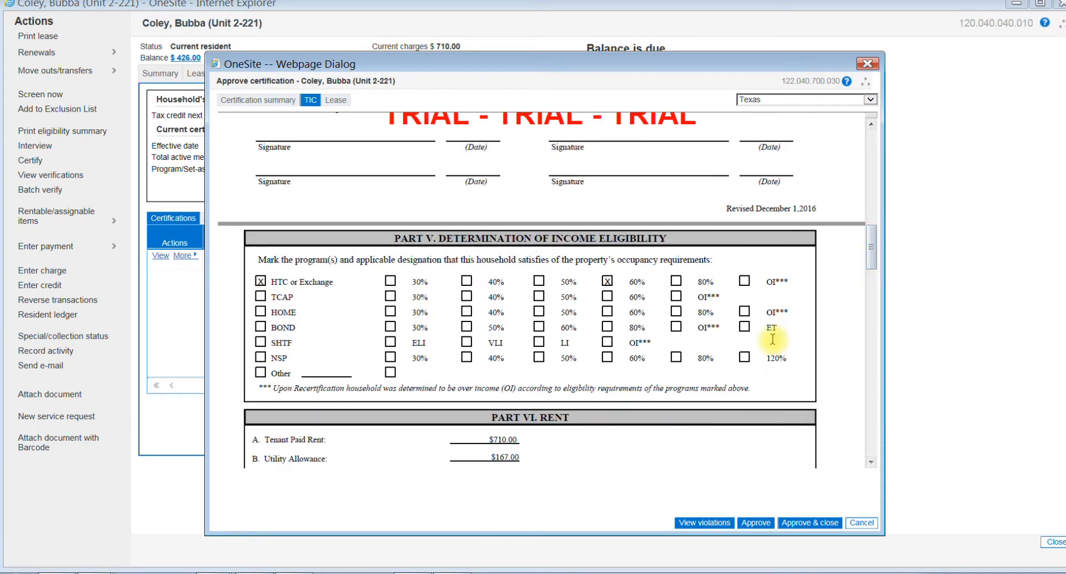
mouse_move(246, 189)
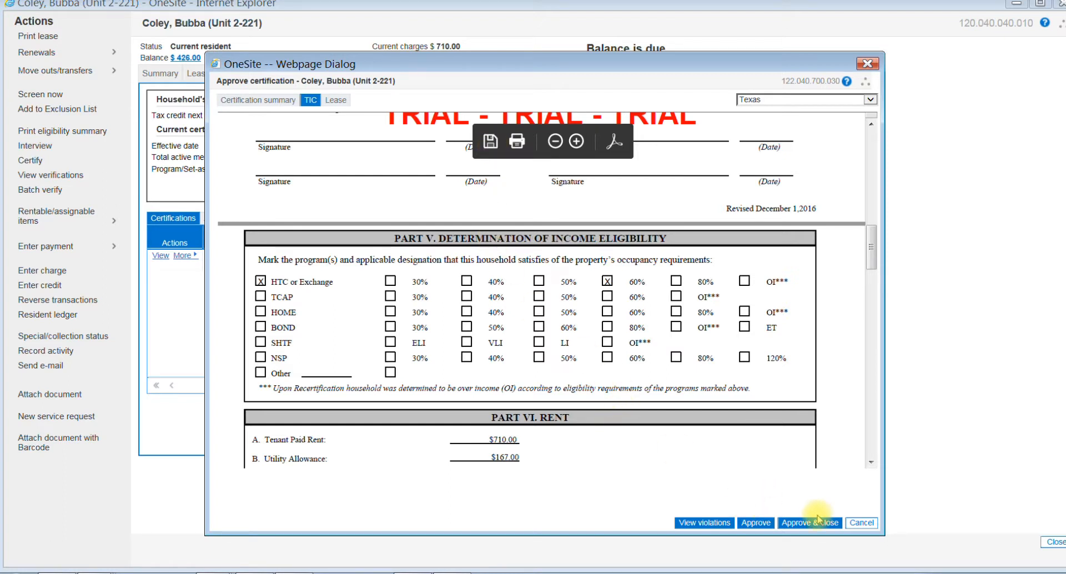
click(867, 65)
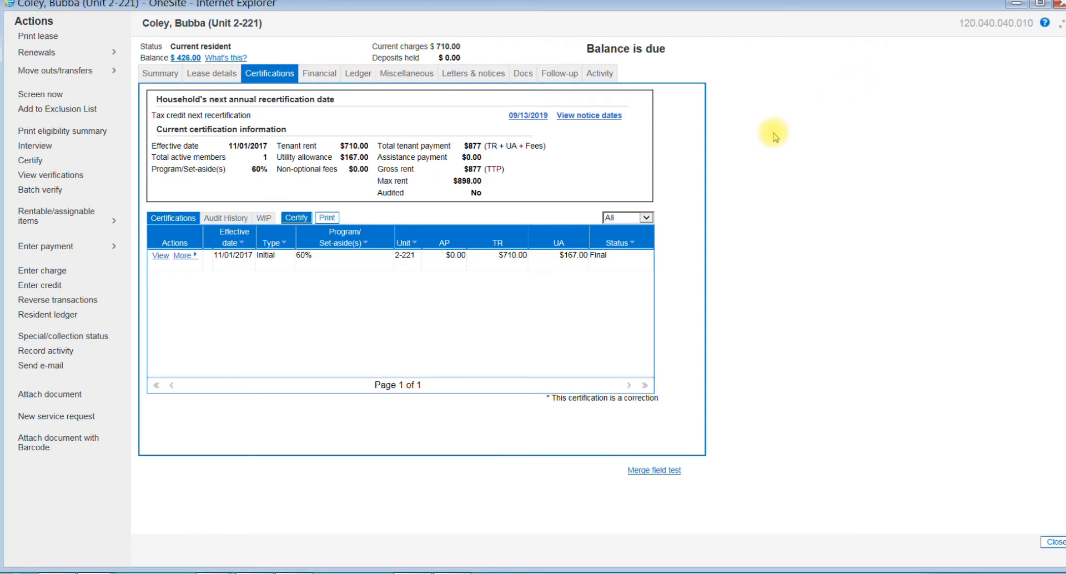
Step: Open the resident's document folders and expand the Packets folder
click(522, 75)
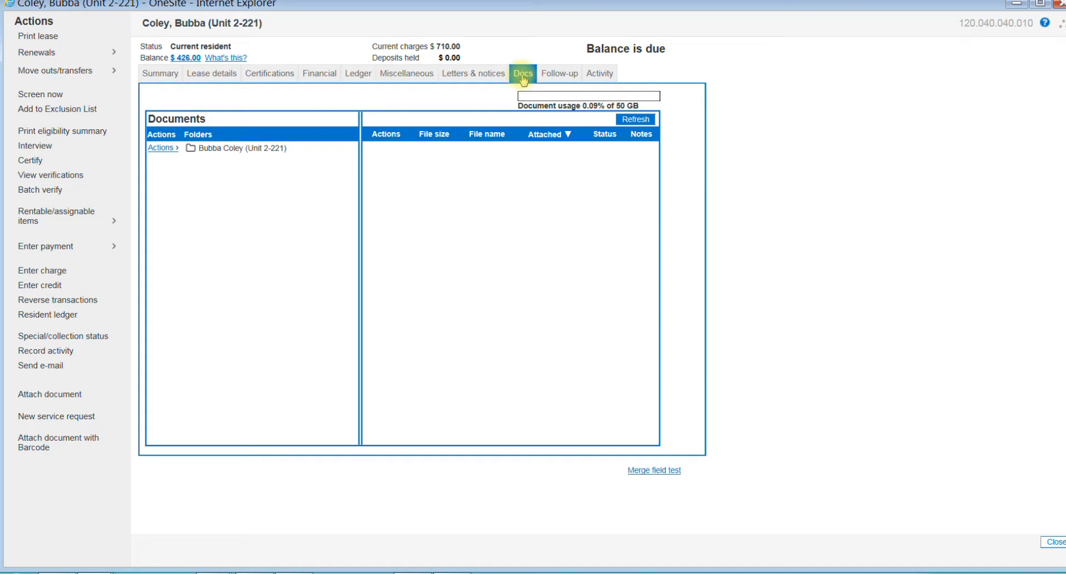
click(222, 150)
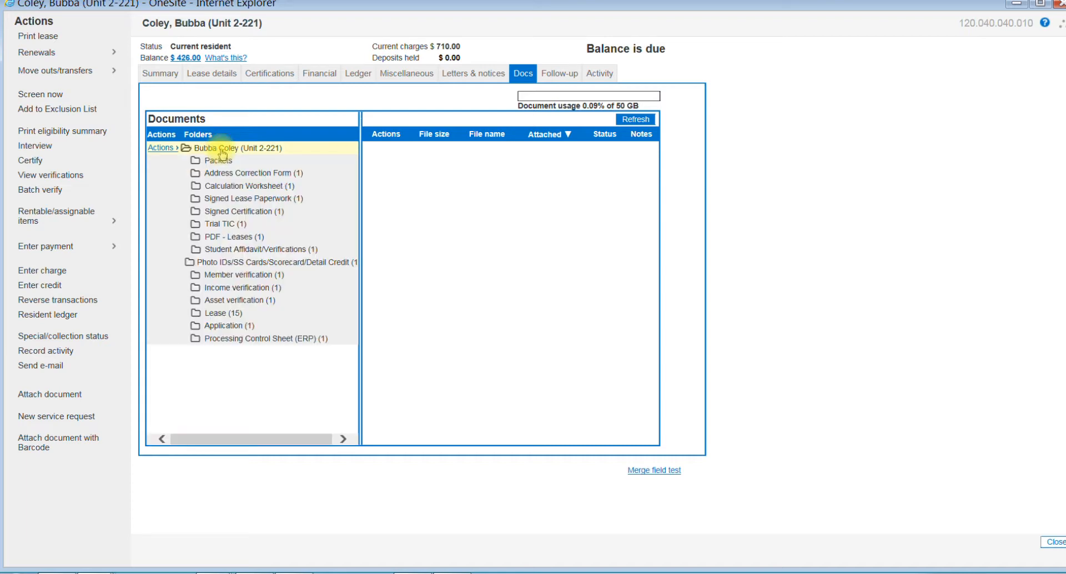
click(219, 161)
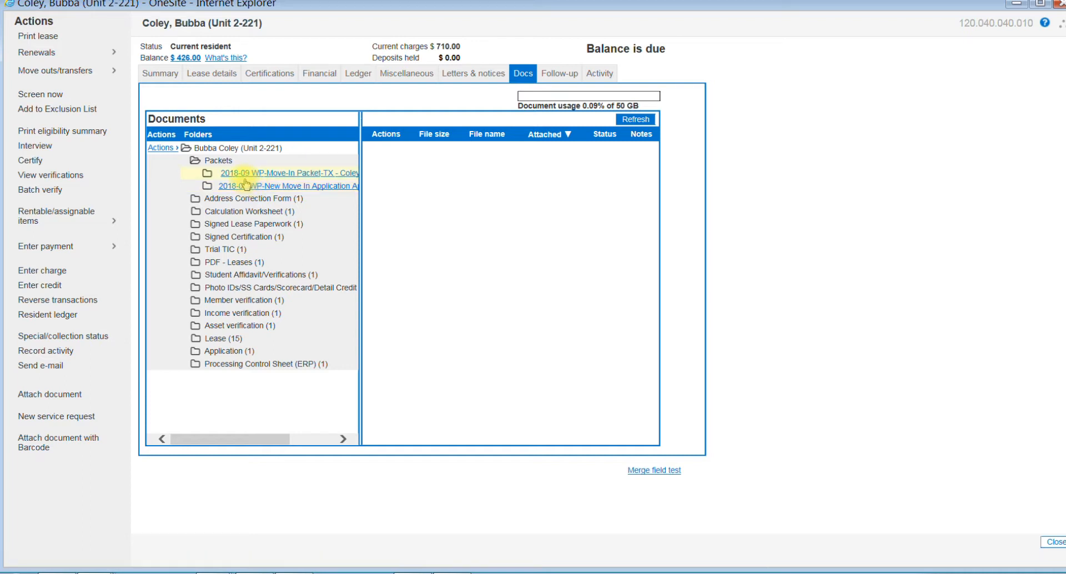
Step: Start a new packet for the resident with the type WP-Recertification Application Approval Packet
click(166, 150)
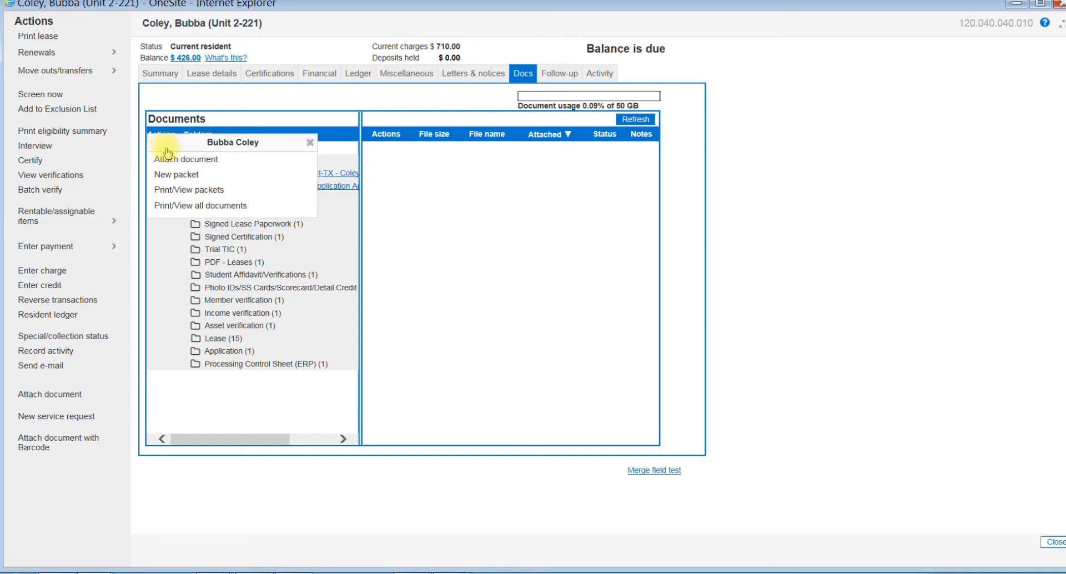
click(183, 175)
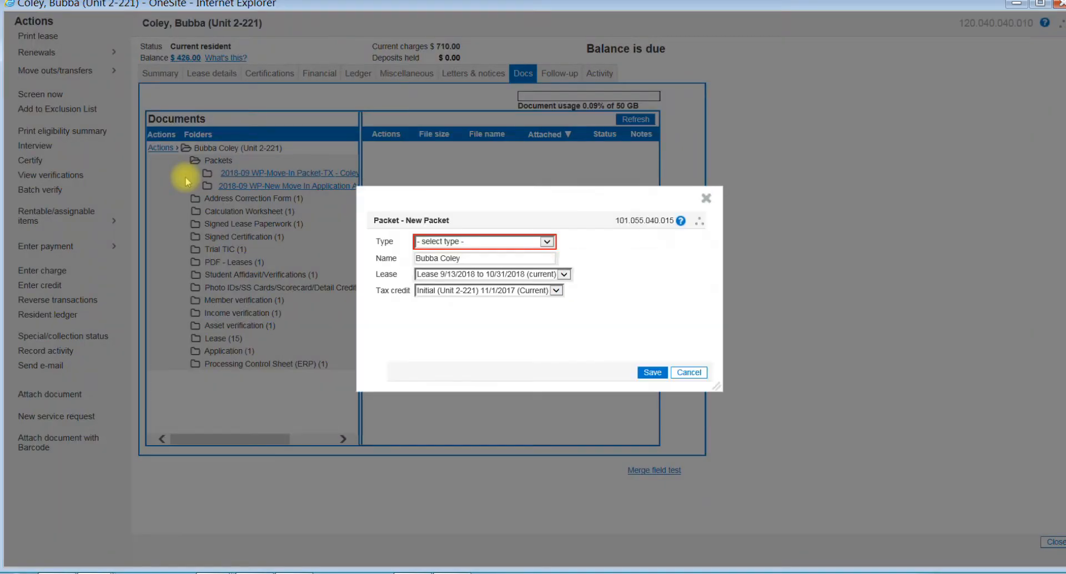
click(548, 242)
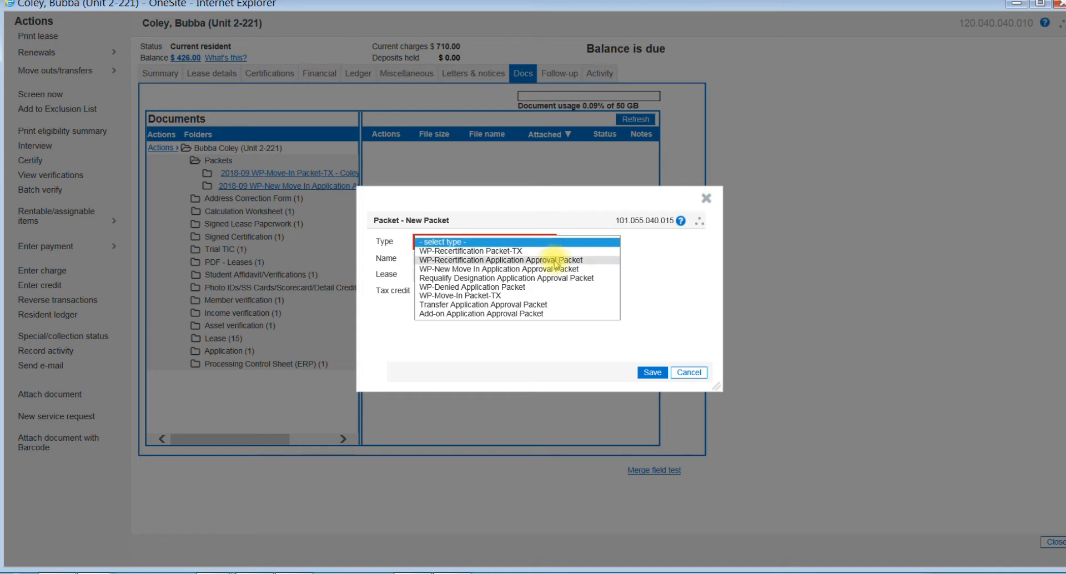
click(555, 260)
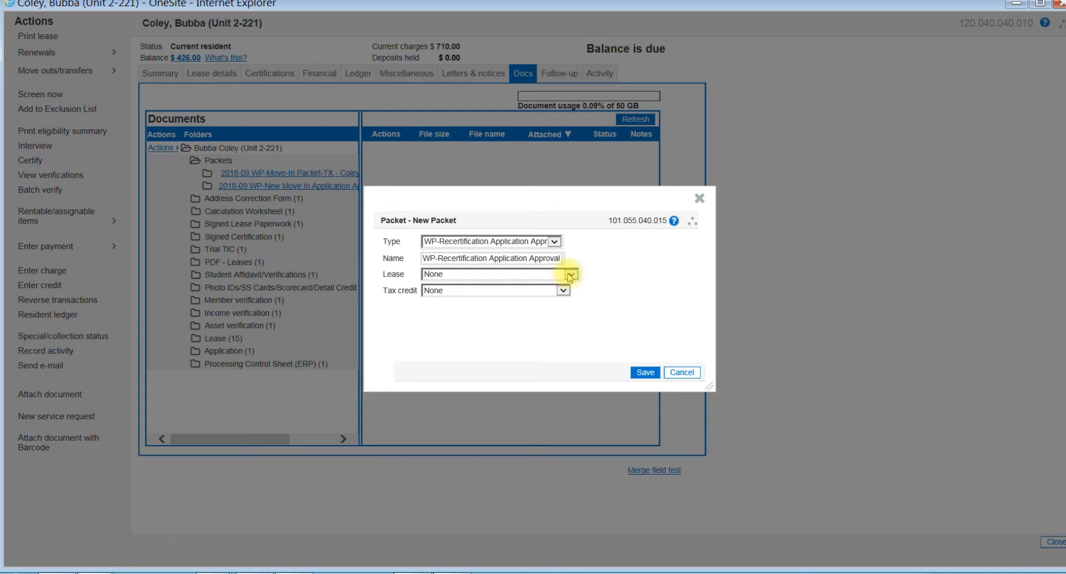
Step: Link the approval packet to the 11/1/2018 to 10/31/2019 lease and the Annual 11/1/2018 tax credit certification, and save it
click(571, 274)
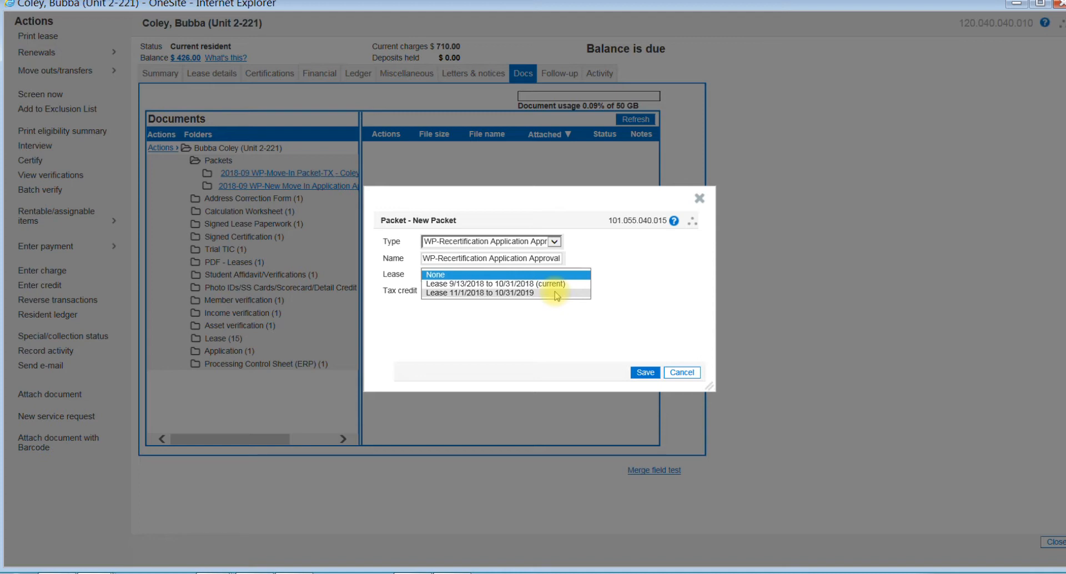
click(556, 293)
click(491, 290)
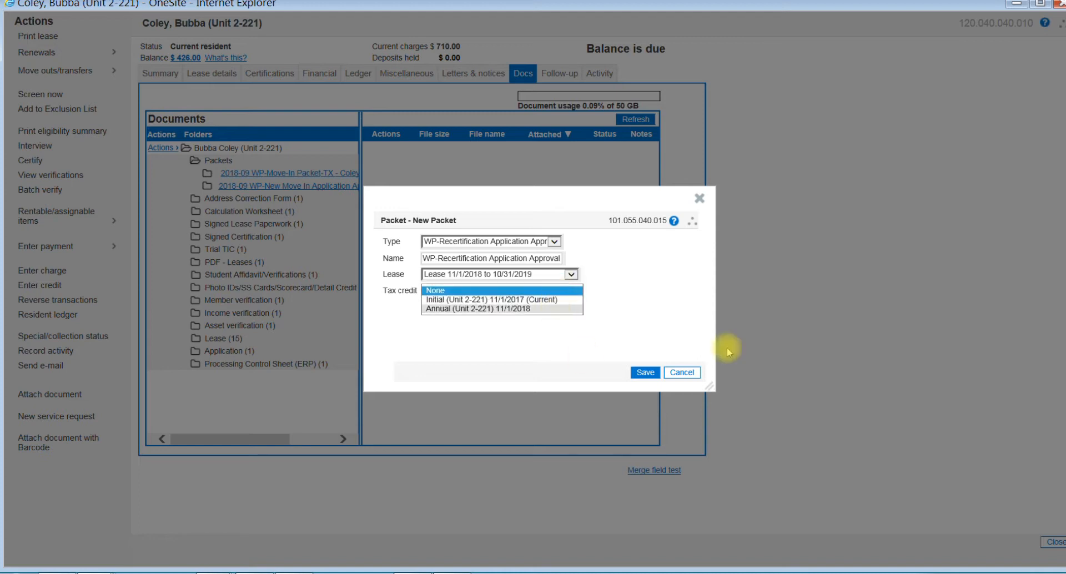
click(654, 276)
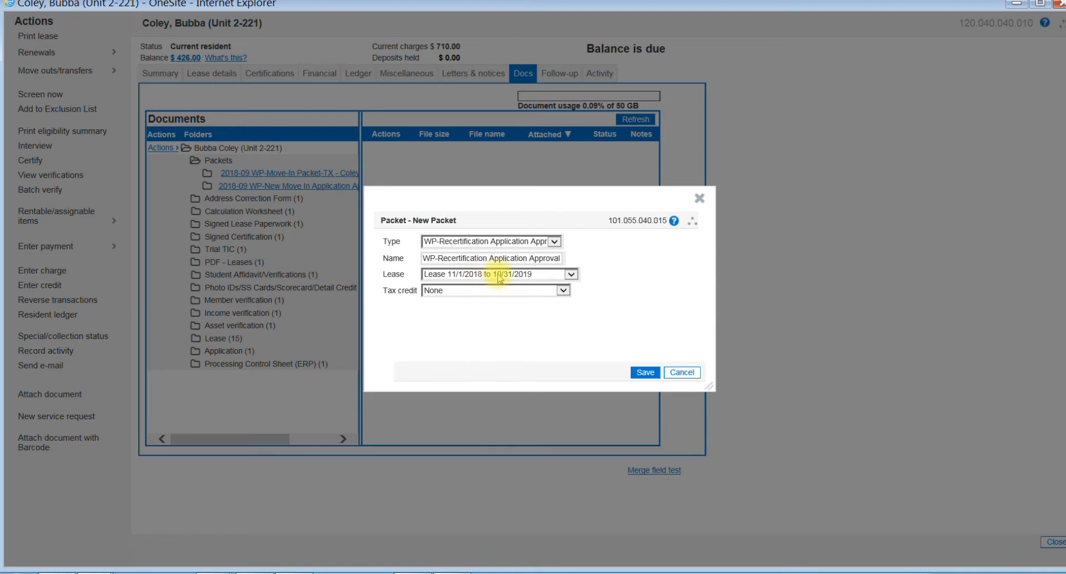
click(564, 291)
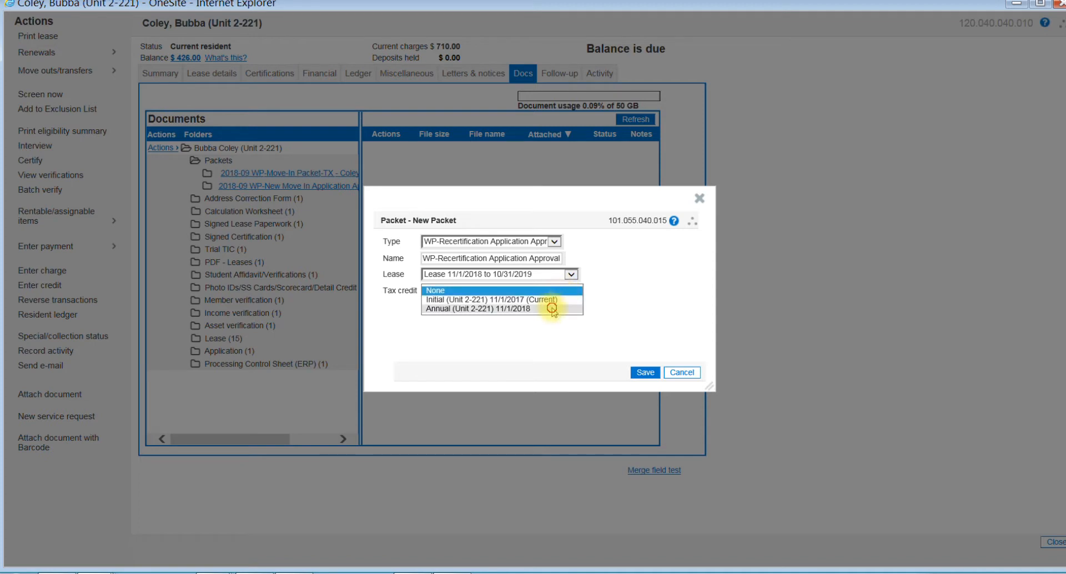
click(551, 309)
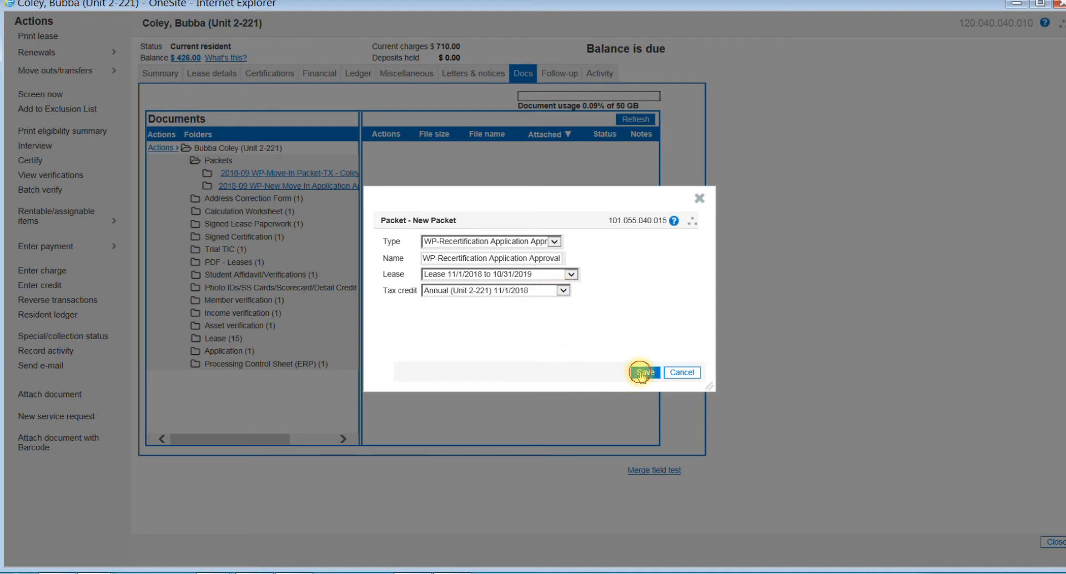
click(642, 373)
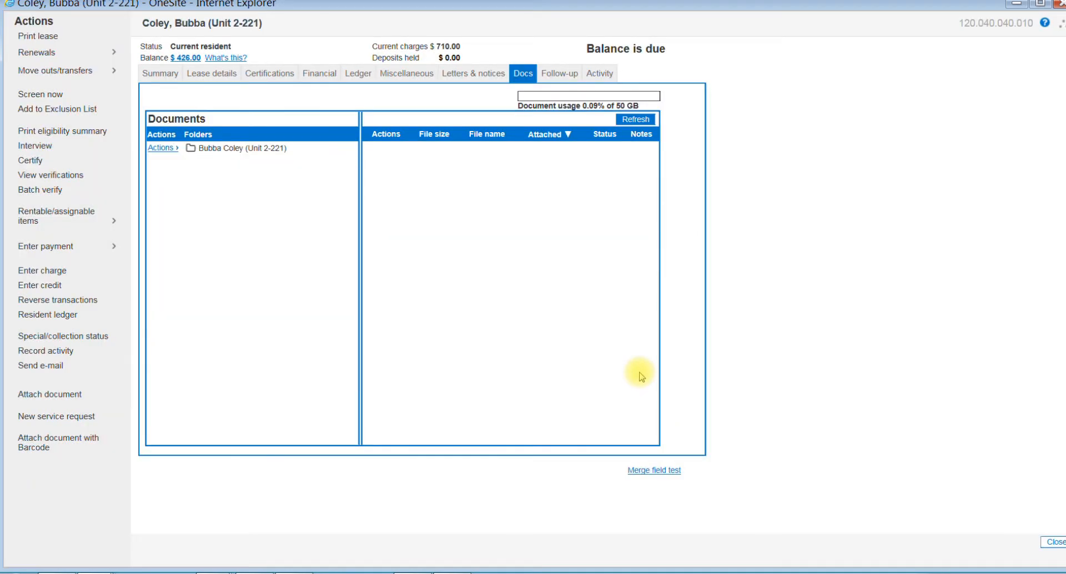
Step: Start another new packet for the resident with the type WP-Recertification Packet-TX
click(160, 147)
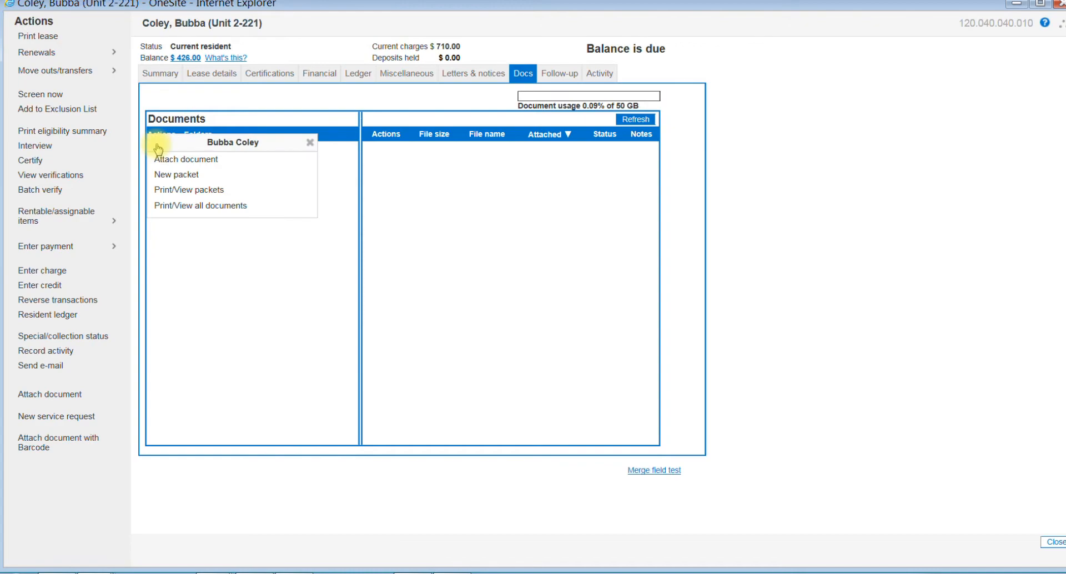
click(178, 174)
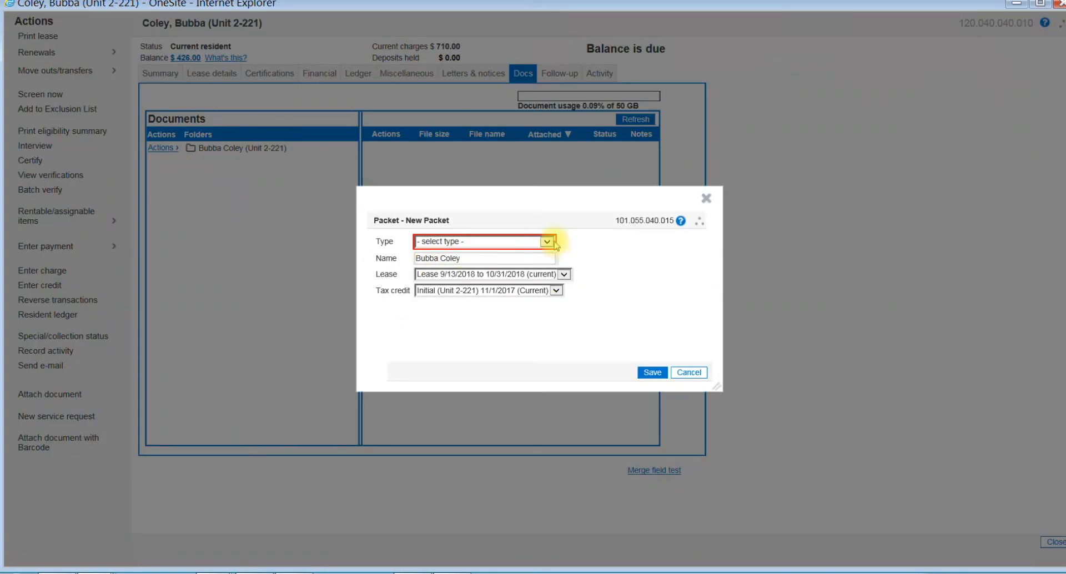
click(547, 242)
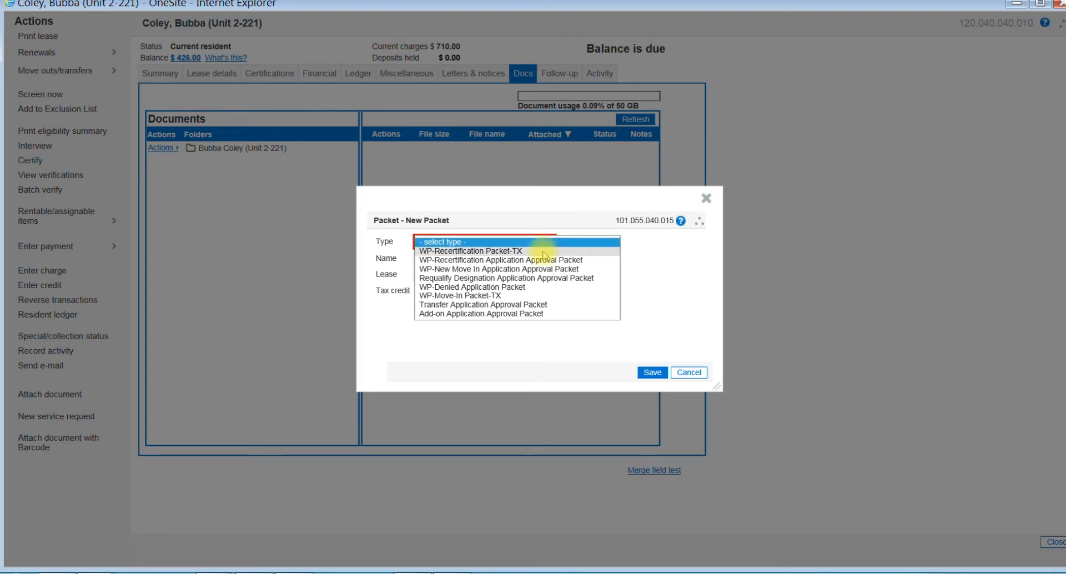
click(544, 252)
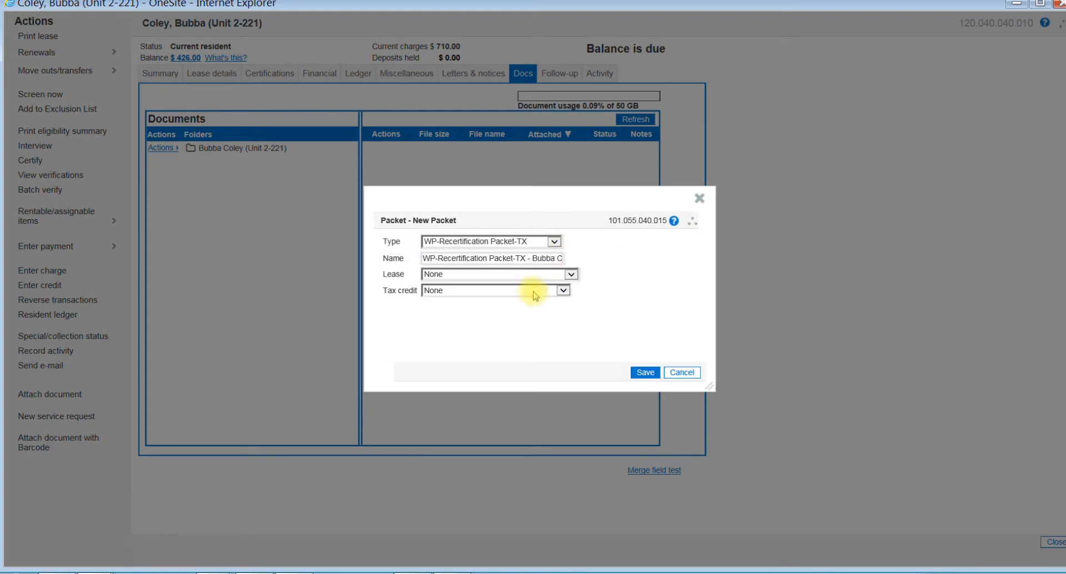
Step: Assign the 11/1/2018 to 10/31/2019 lease and the Annual 11/1/2018 tax credit to the Recertification Packet-TX, and save it
click(572, 274)
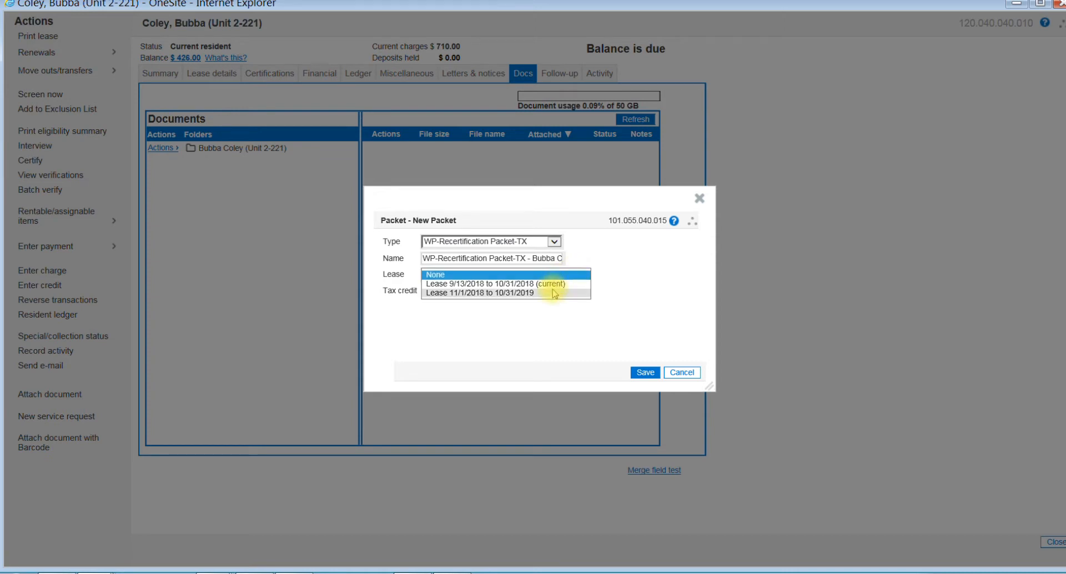
click(554, 292)
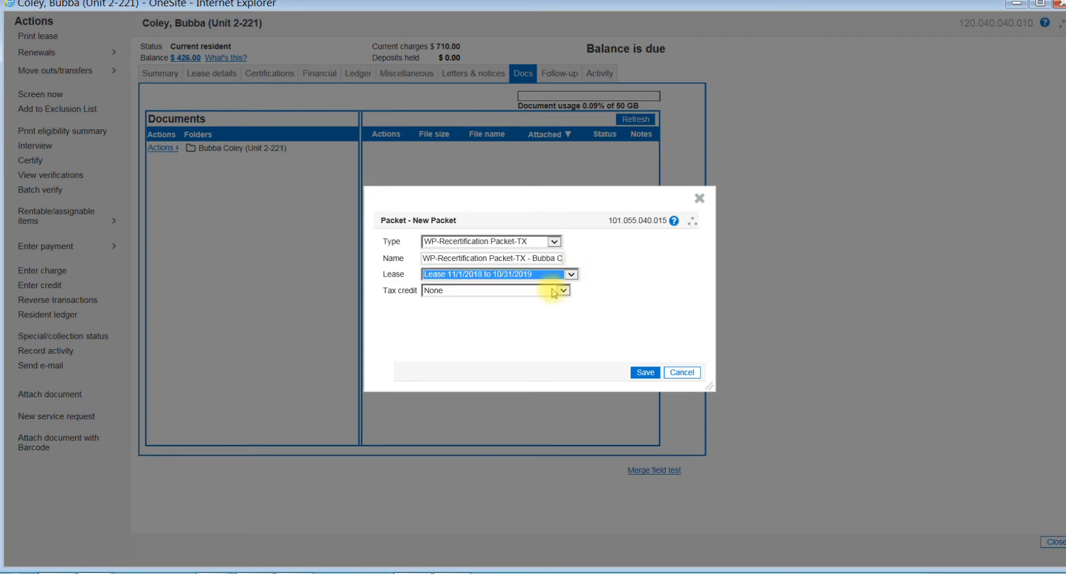
click(563, 291)
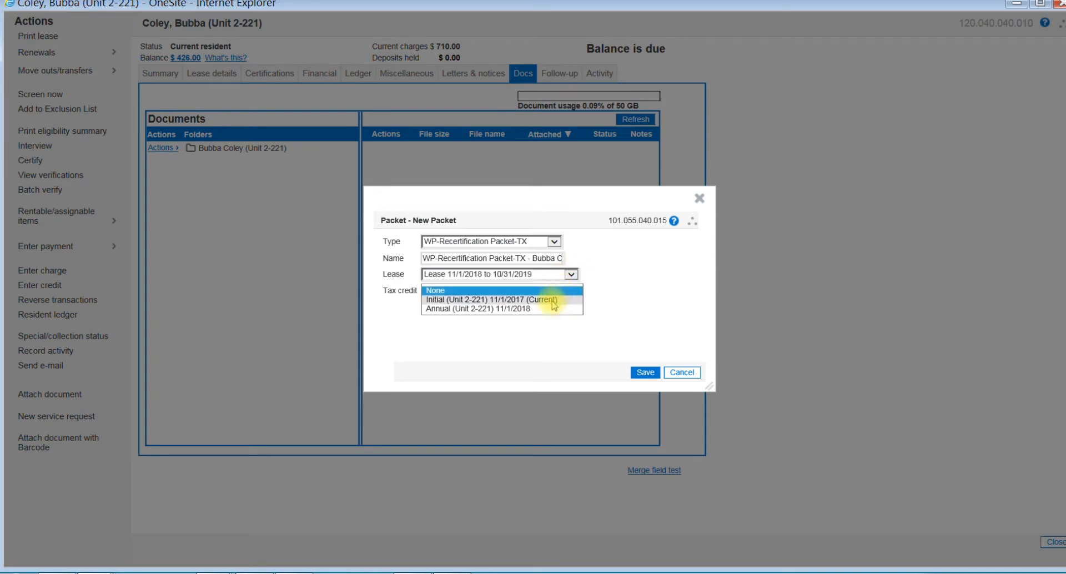
click(551, 308)
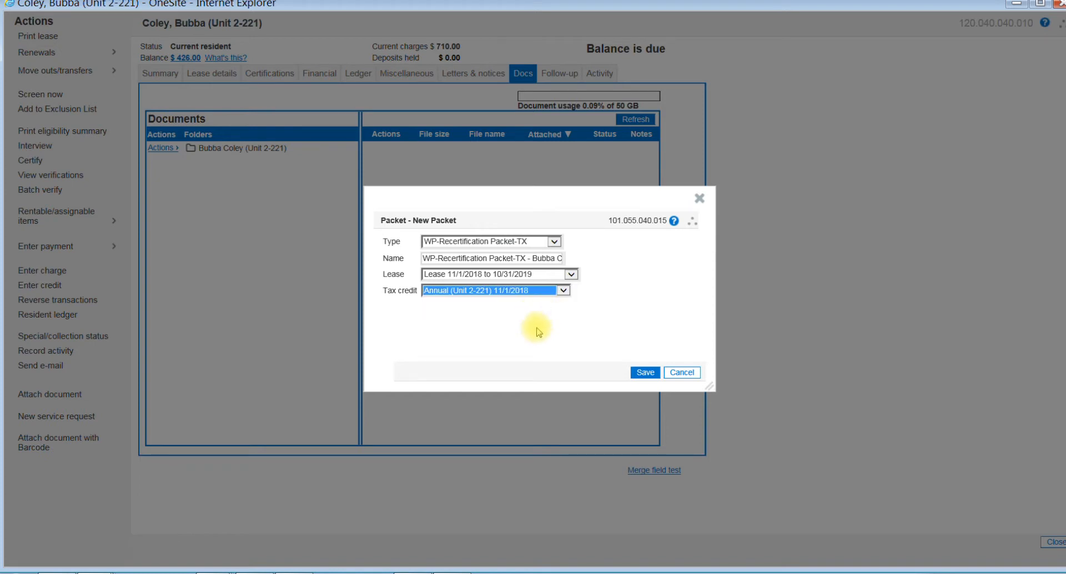
click(542, 330)
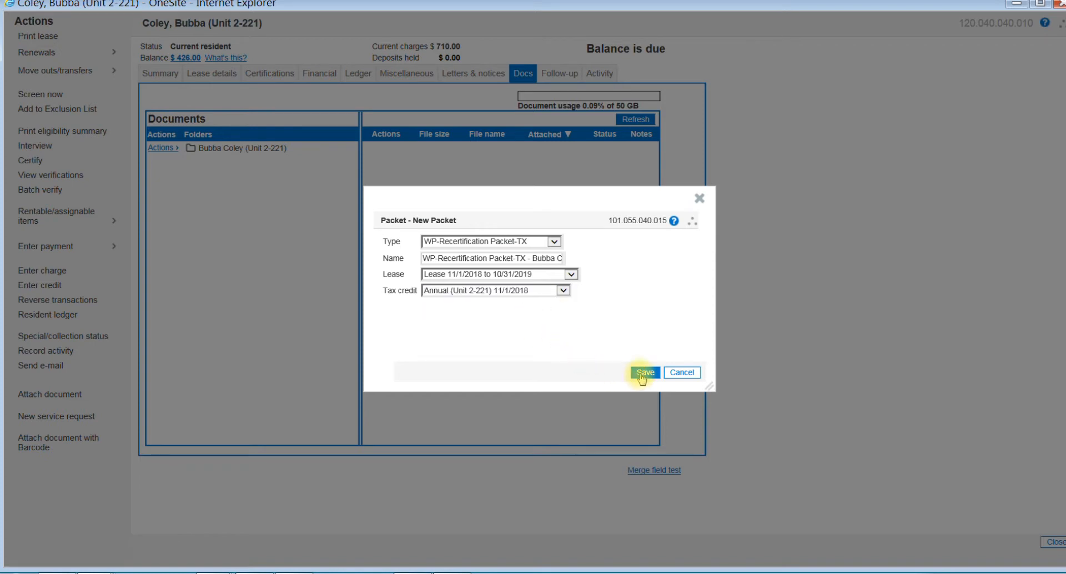
click(643, 373)
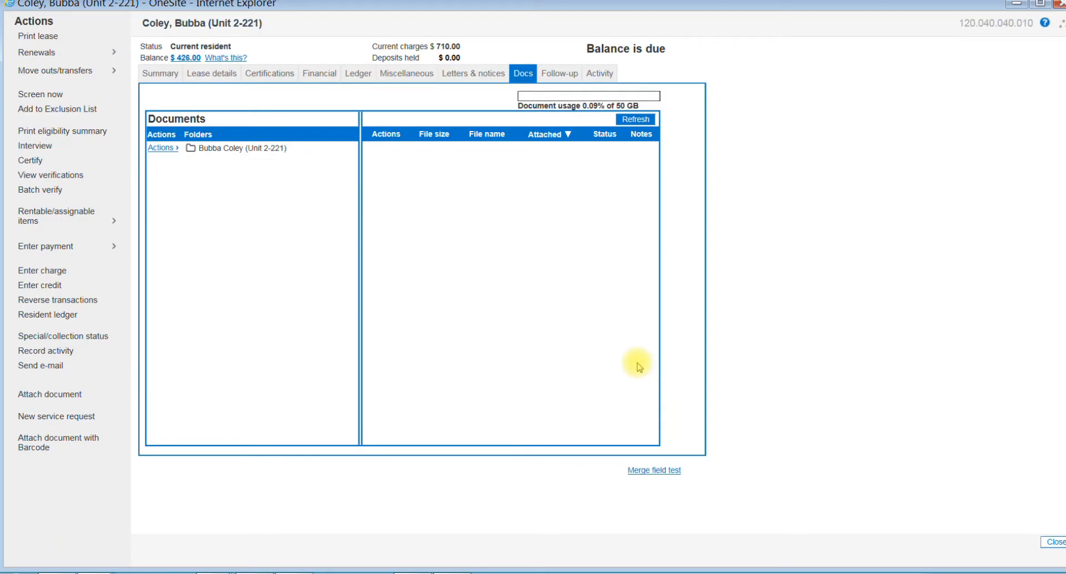
Step: Expand the resident's Packets folder and open the 2018-09 WP-Recertification Application Approval packet
click(220, 149)
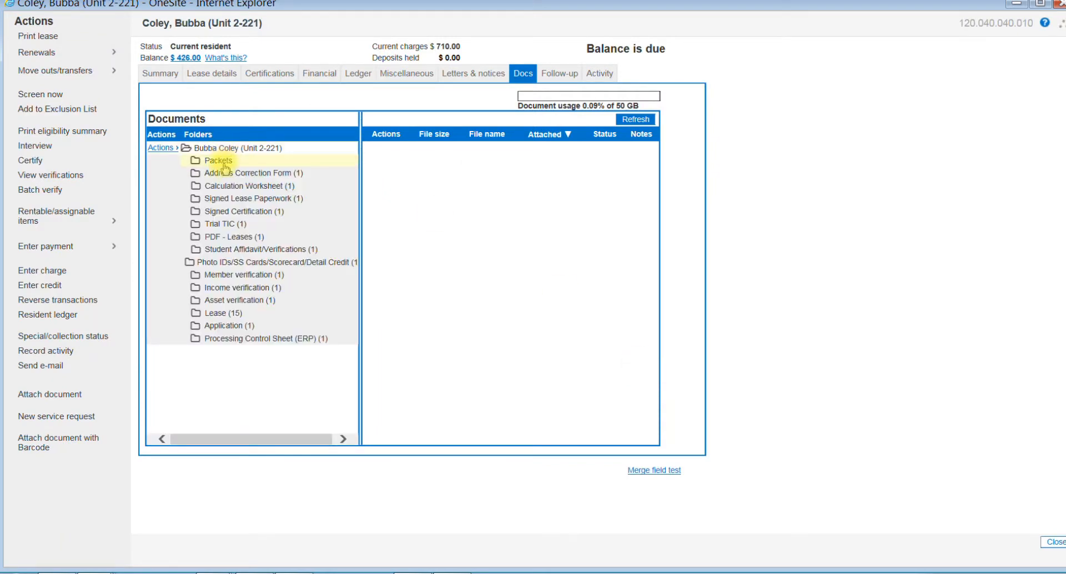
click(223, 161)
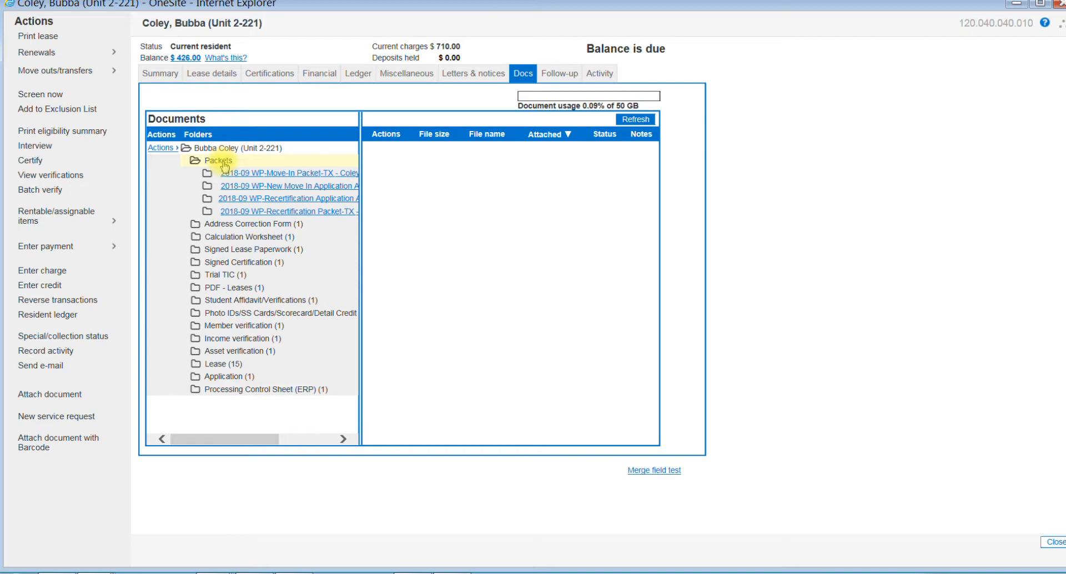
click(284, 199)
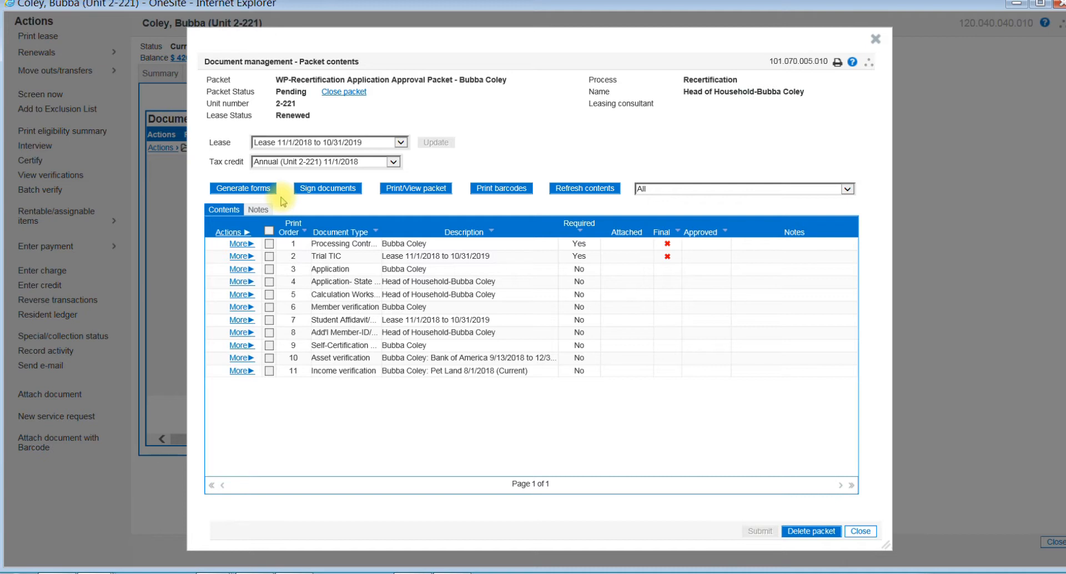
Step: Print barcode cover pages for the preselected documents plus the application, state form, calculation worksheet, member verification, student affidavit, asset verification and income verification
click(504, 190)
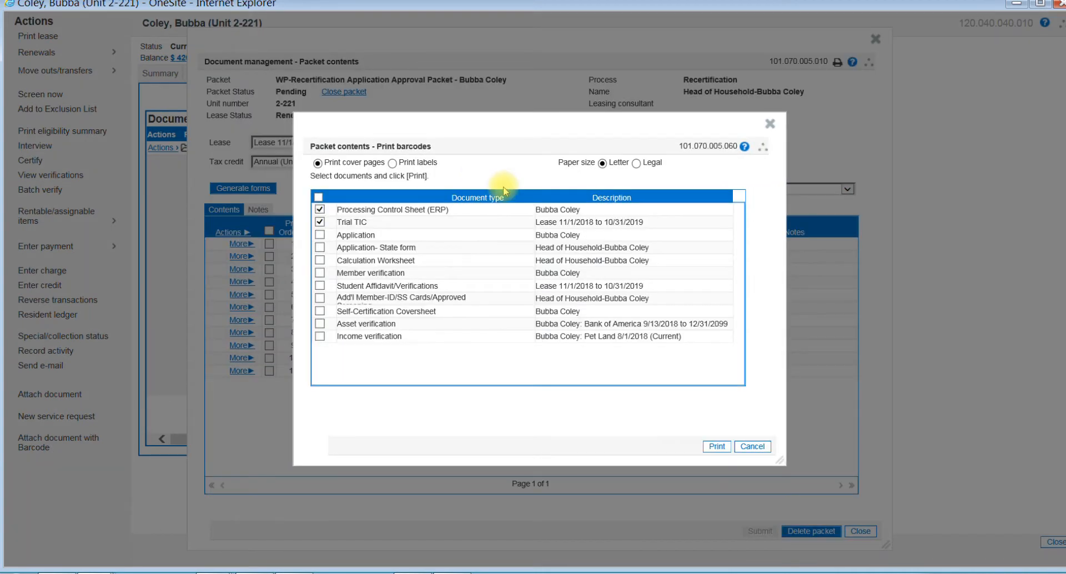
click(322, 235)
click(320, 248)
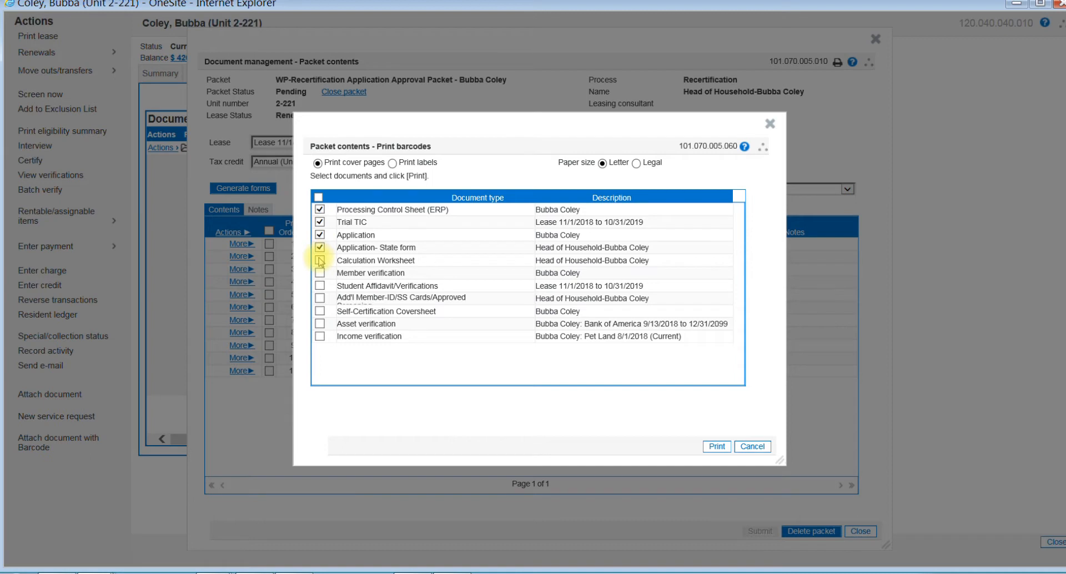
click(321, 260)
click(320, 272)
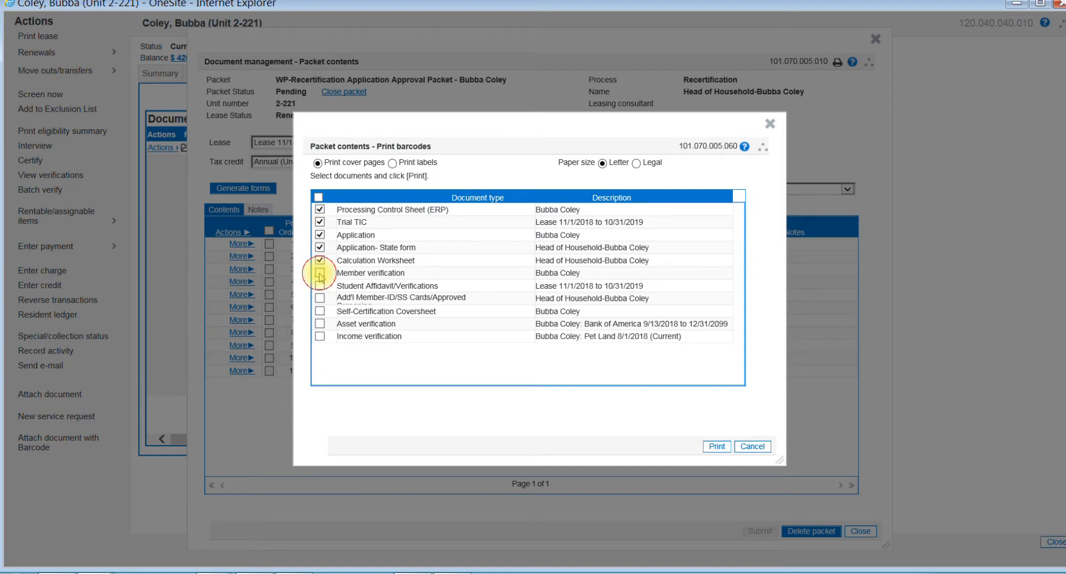
click(320, 285)
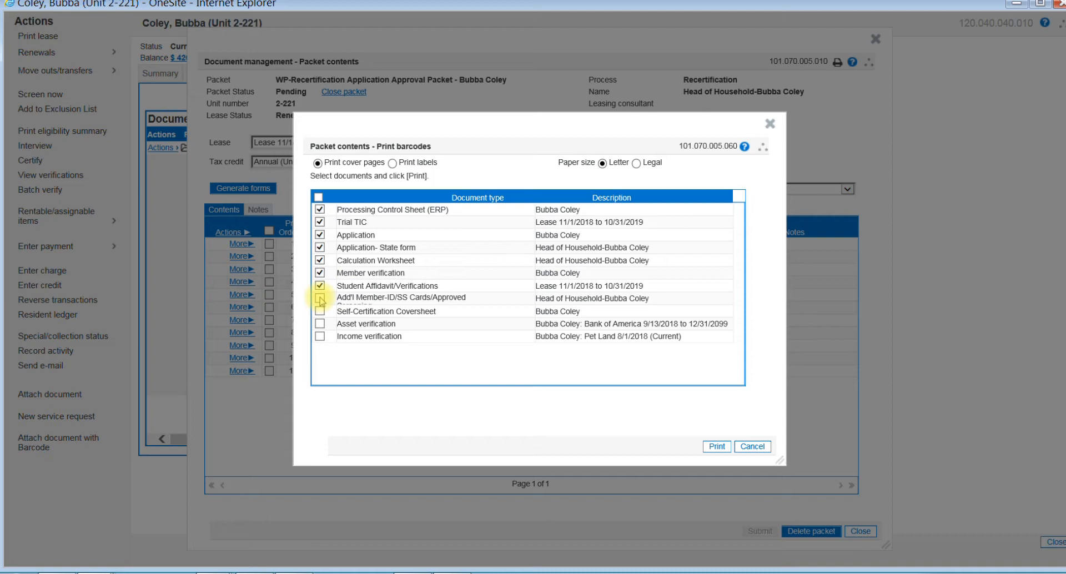
click(320, 299)
click(320, 298)
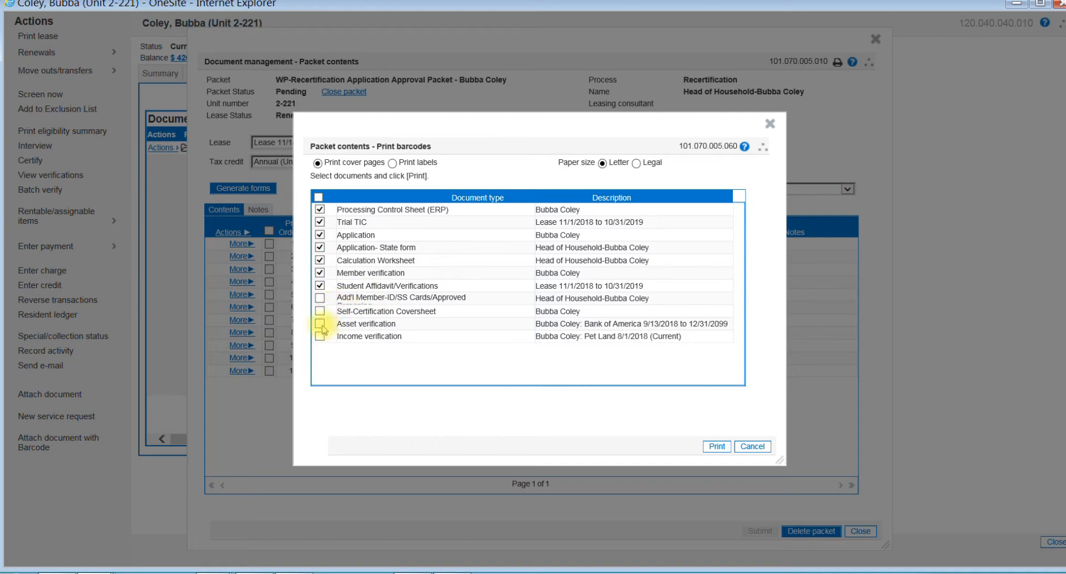
click(320, 324)
click(320, 337)
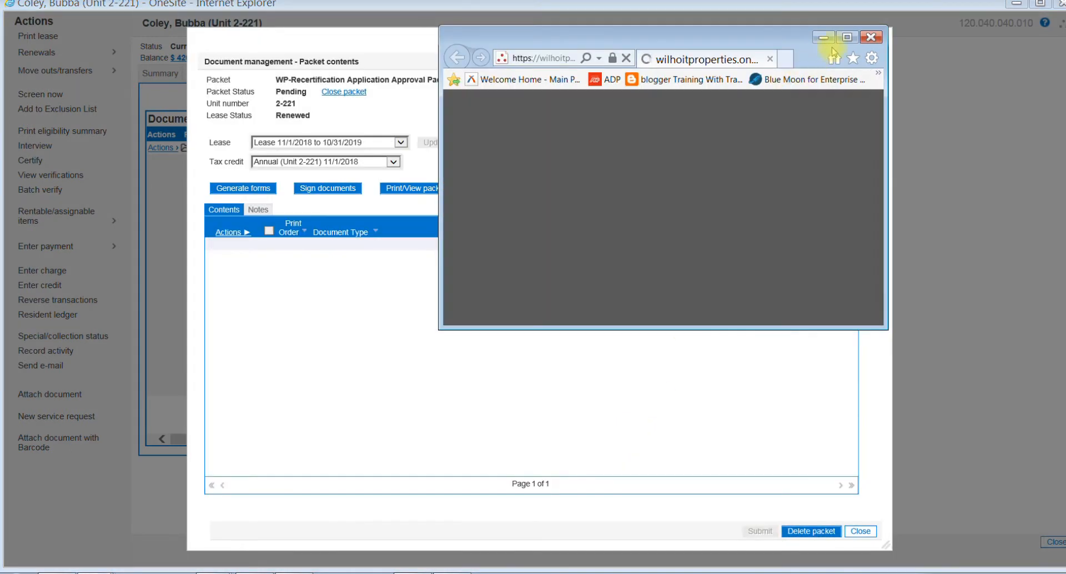
Step: Review the generated barcode cover pages, checking each sheet's document type, description, unit and packet name
click(848, 38)
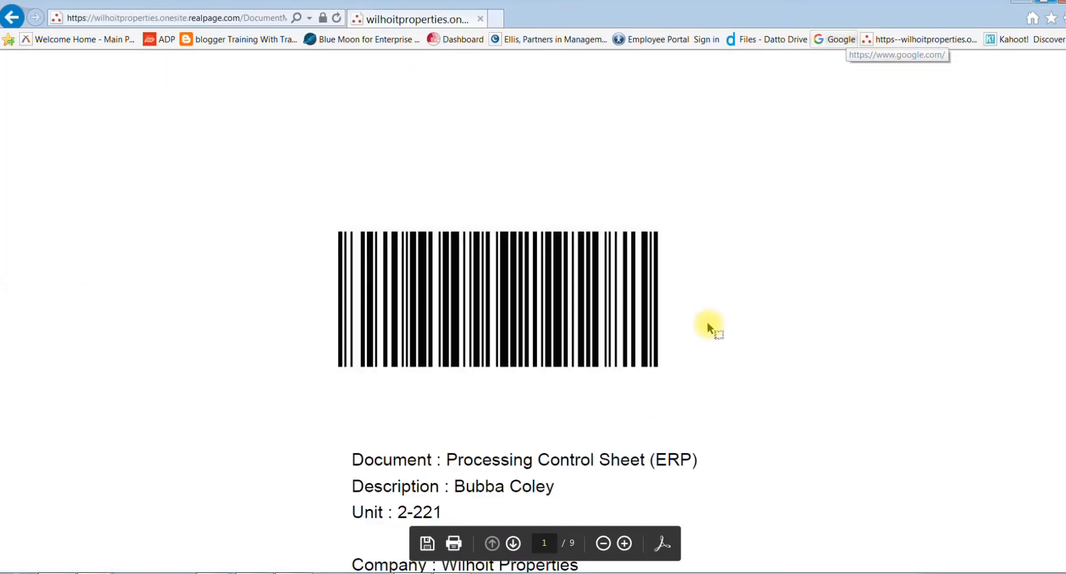
scroll(717, 311, down, 2)
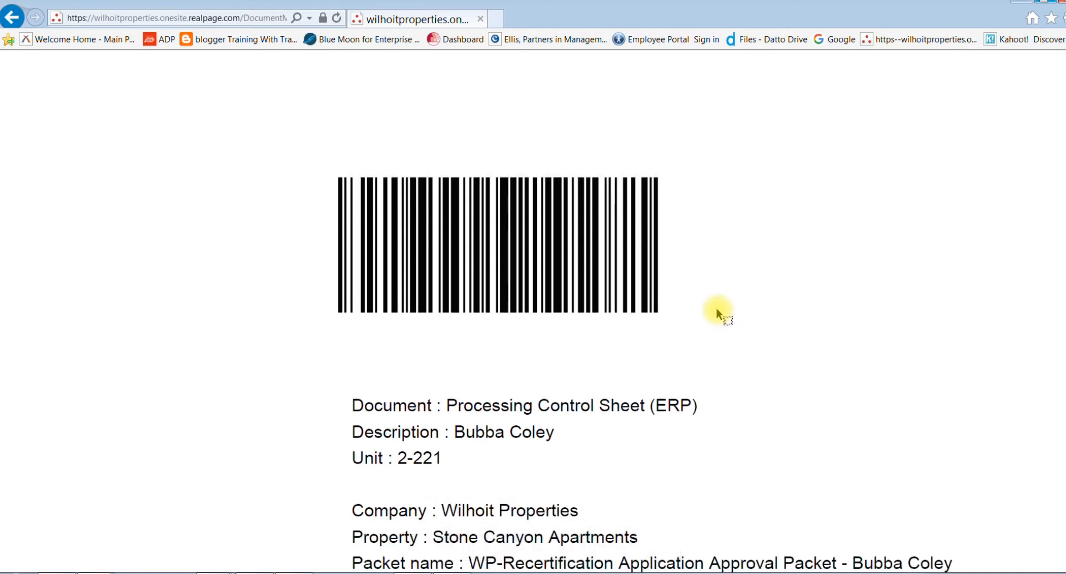
scroll(716, 312, down, 2)
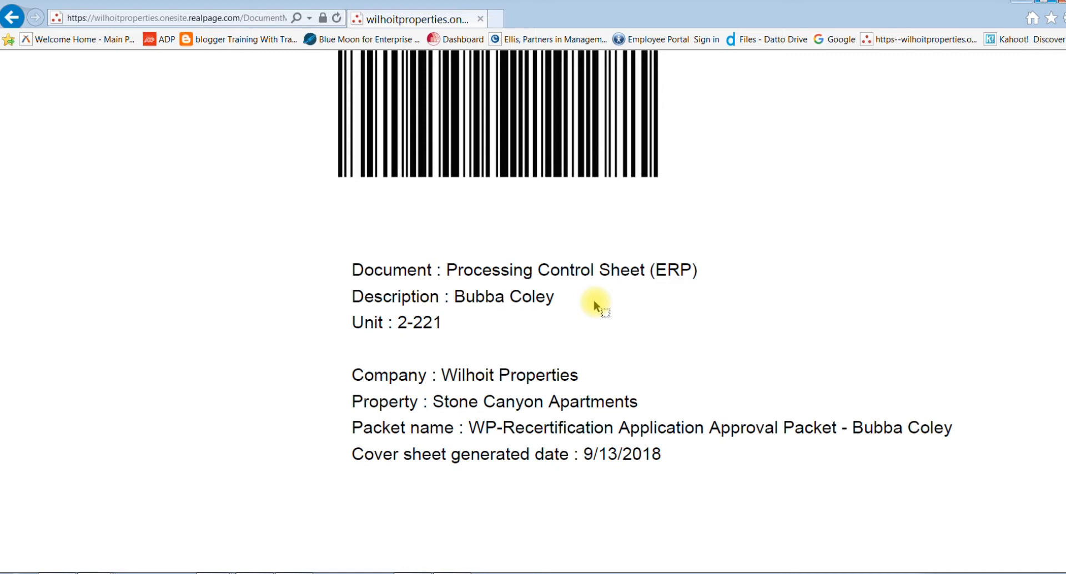
scroll(593, 300, down, 10)
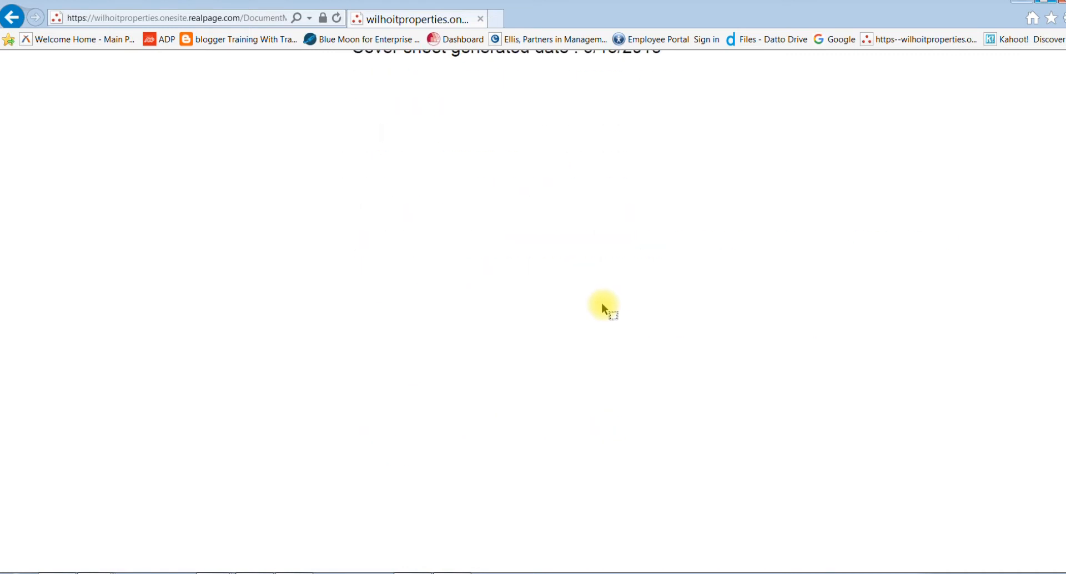
scroll(602, 304, down, 10)
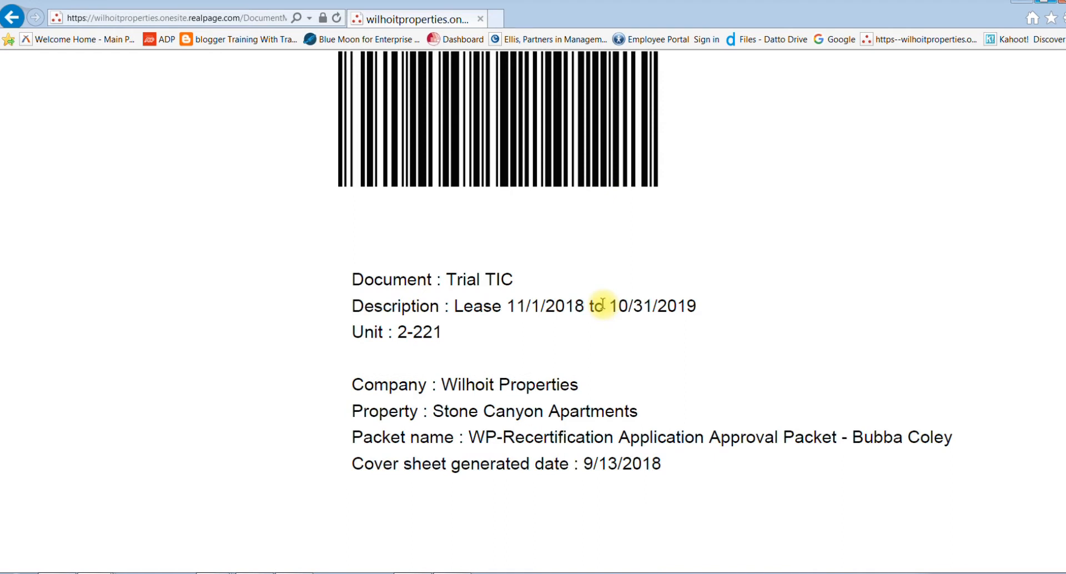
scroll(601, 304, down, 10)
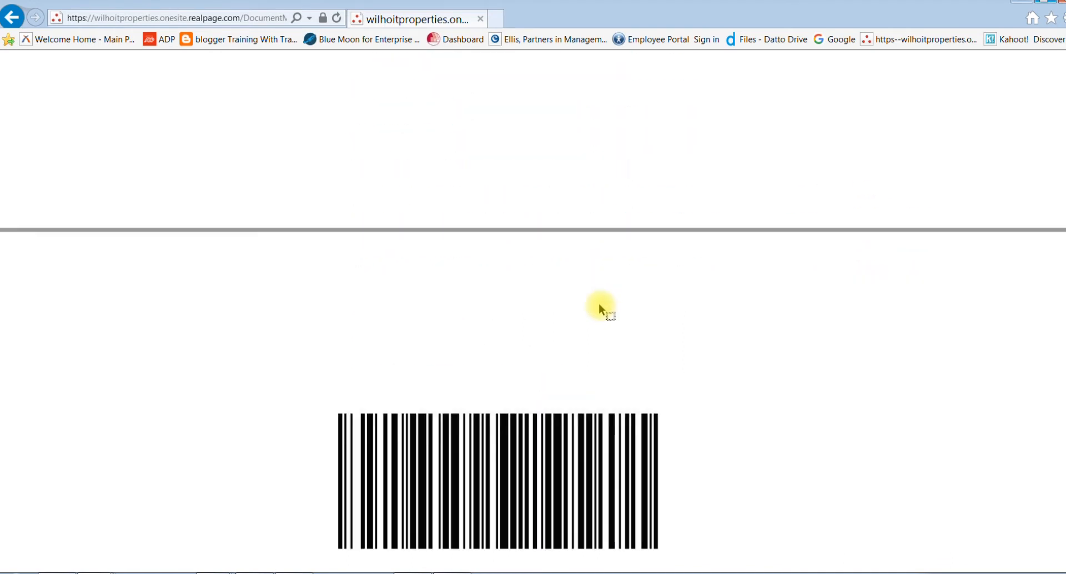
scroll(598, 304, down, 3)
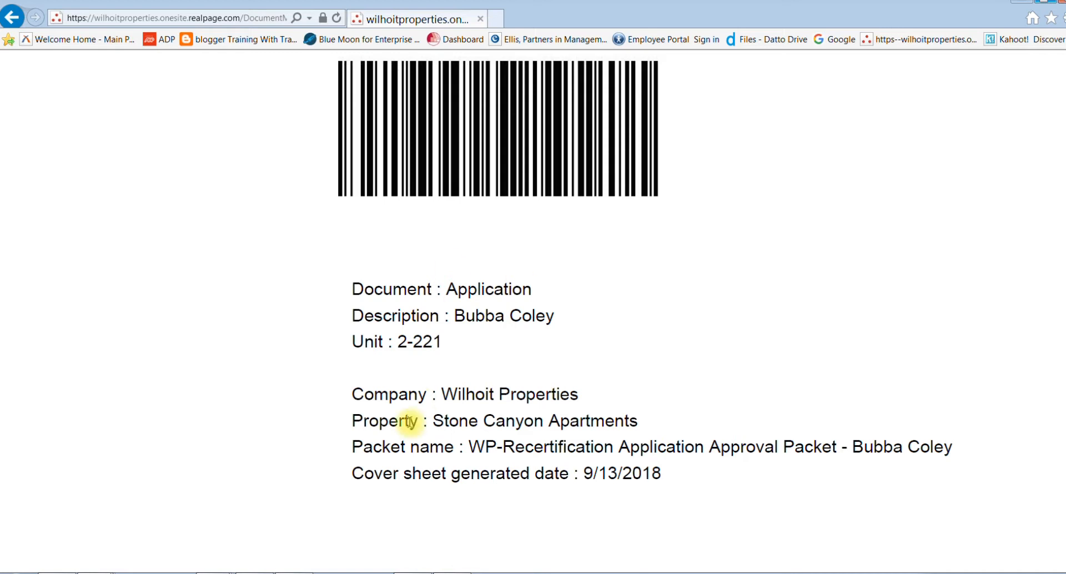
Step: Save a PDF copy of the cover pages in Documents, named with the resident's first name plus "recert", and close the packet contents
click(428, 544)
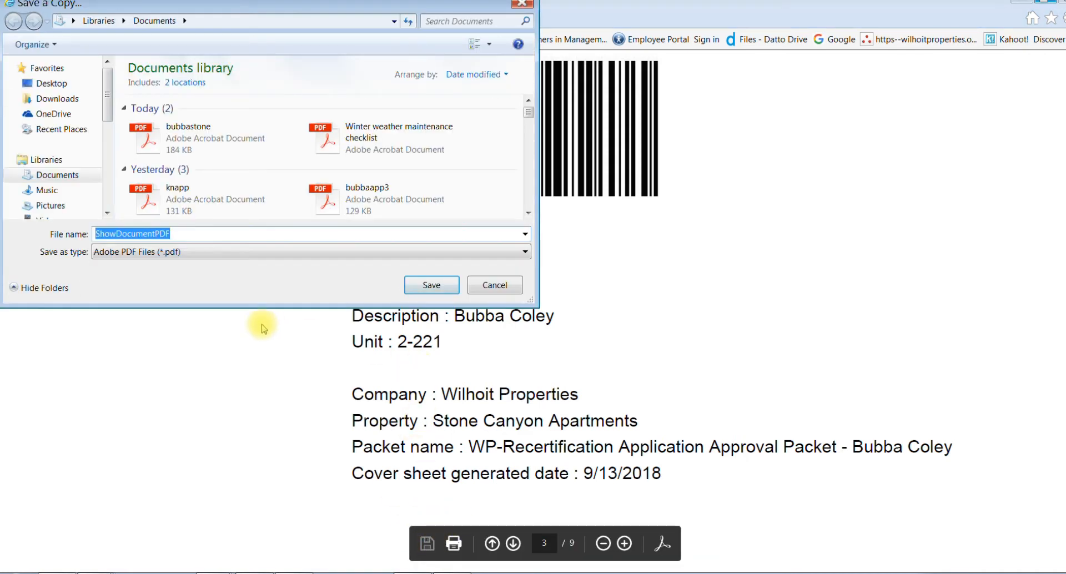
text(bubbarec)
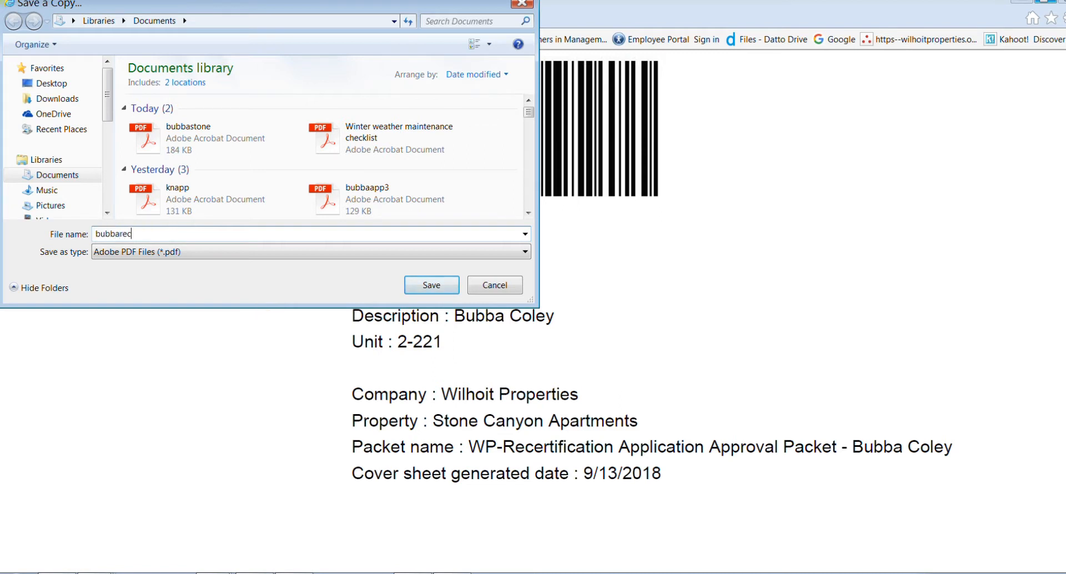
text(ert)
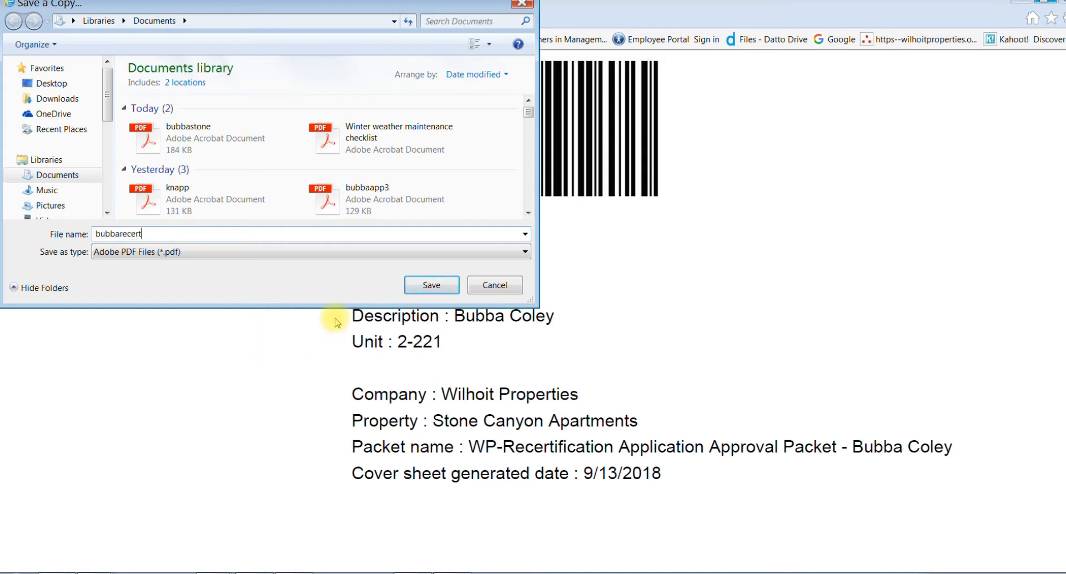
click(430, 285)
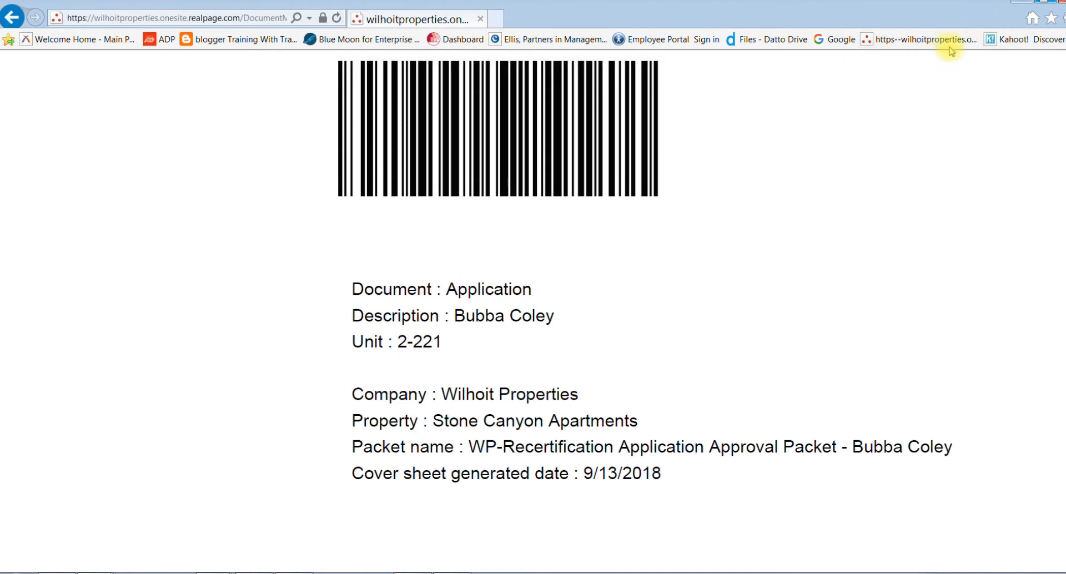
click(1021, 1)
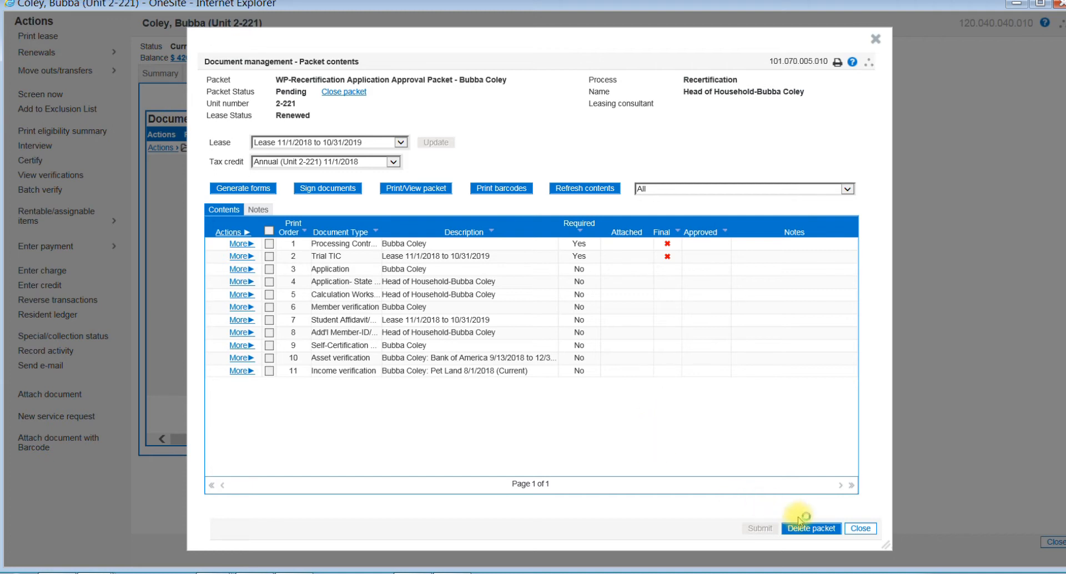
click(860, 529)
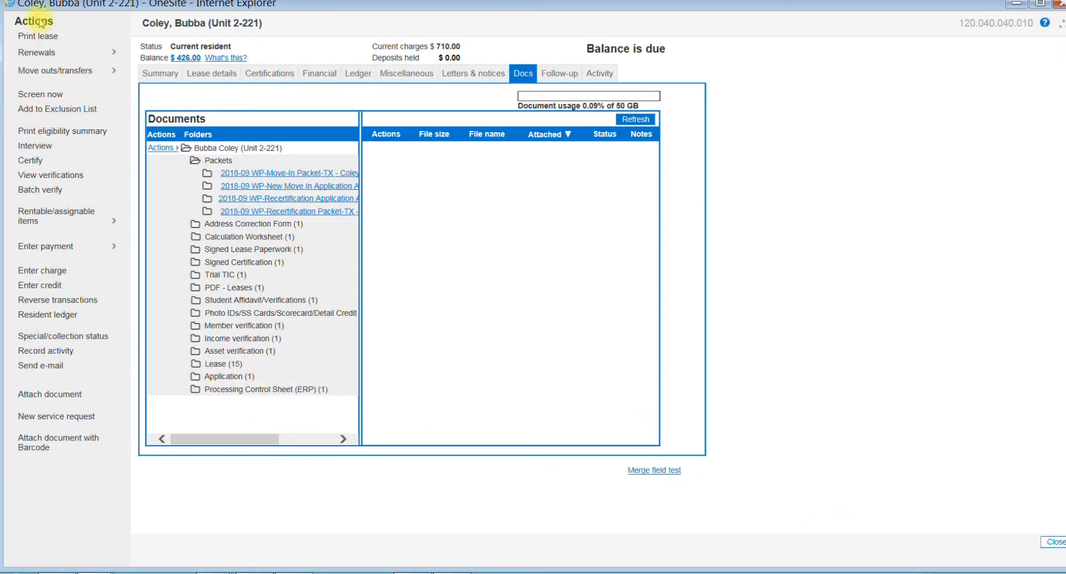
Step: Attach the saved recert PDF through the resident's barcode document upload, using the resident's first name plus "Recert" as the description
click(44, 448)
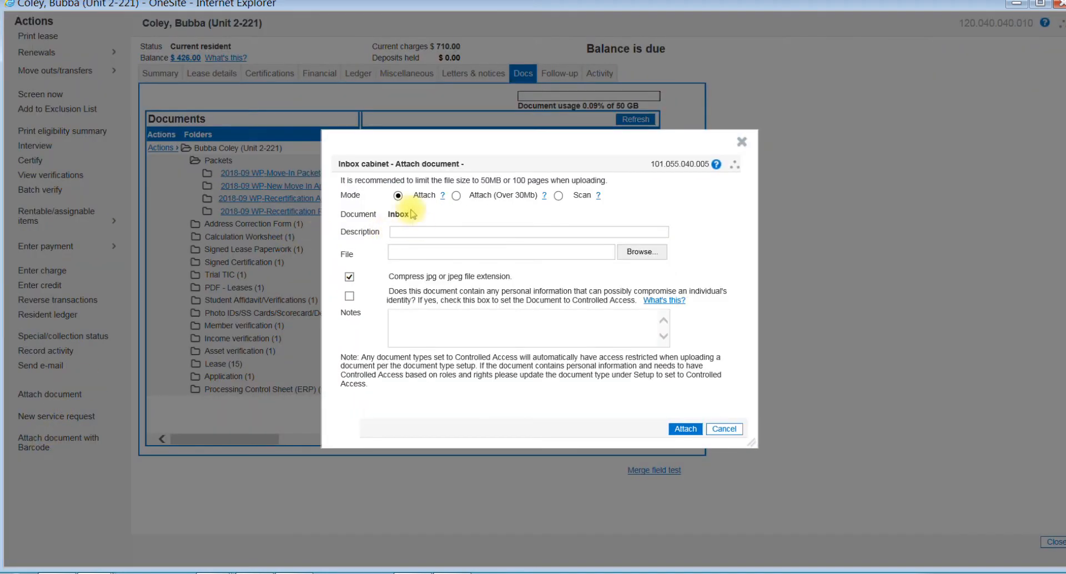
click(409, 232)
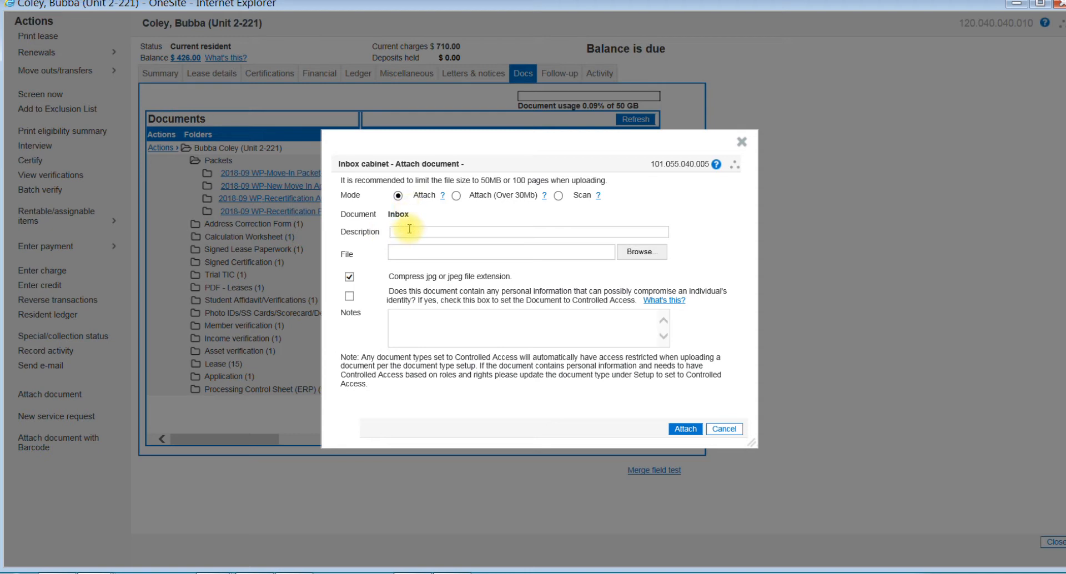
text(Bubba Recert)
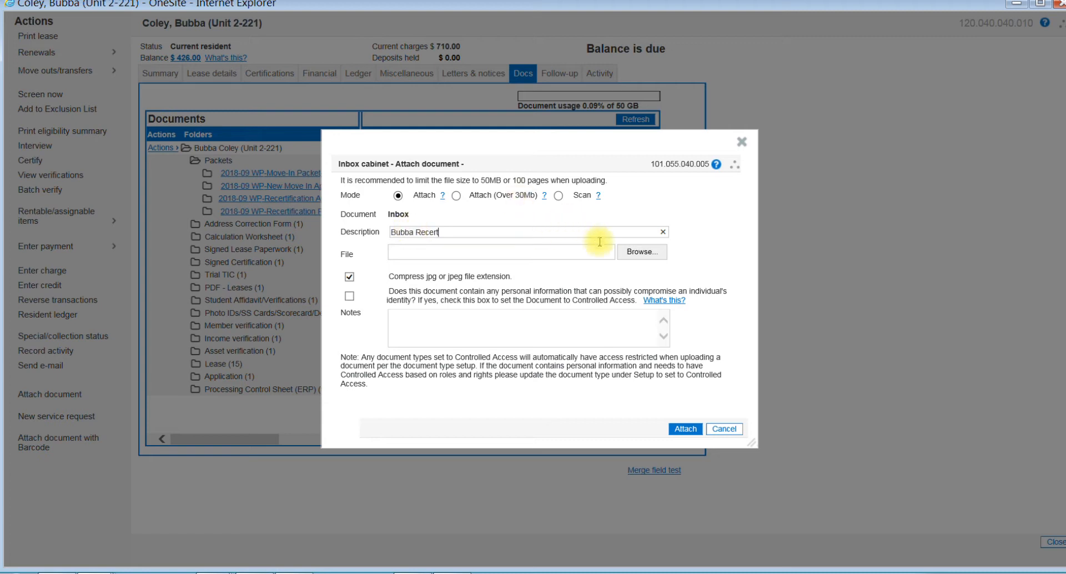
click(627, 253)
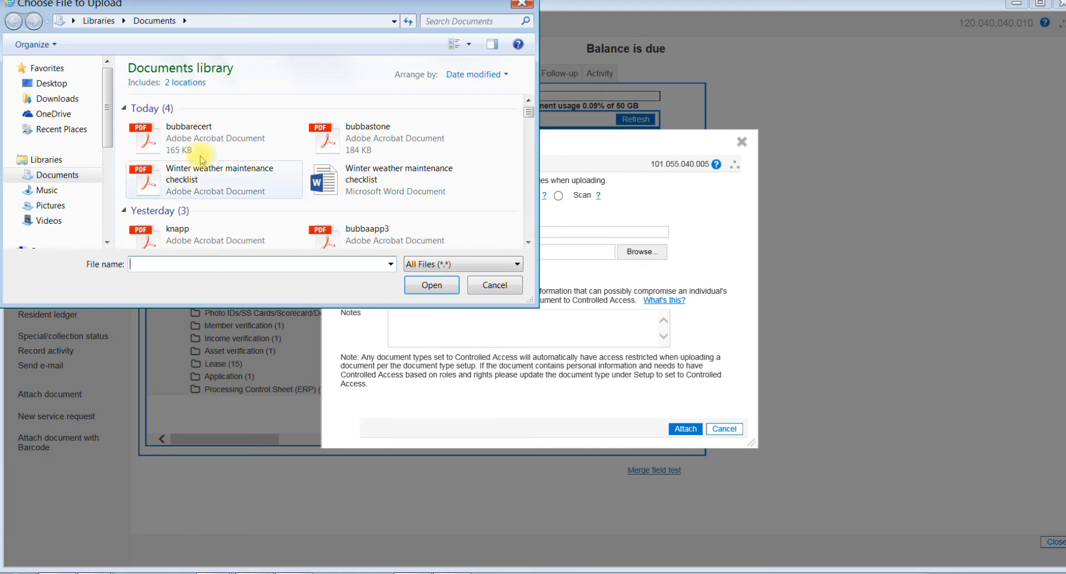
click(197, 145)
double_click(194, 143)
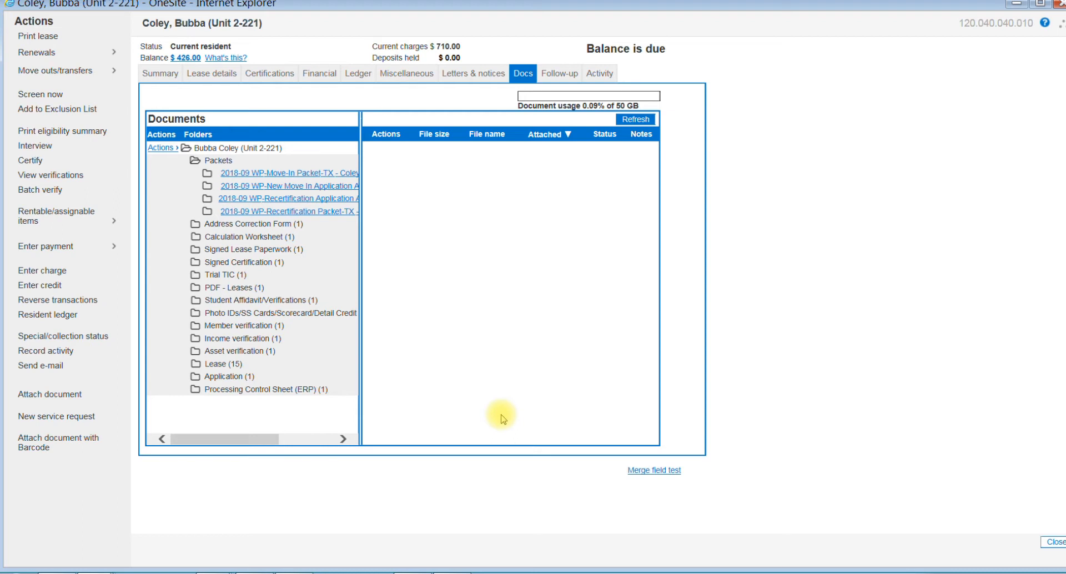
Step: Reopen the 2018-09 WP-Recertification Application Approval packet and view its uploaded Processing Control Sheet (ERP)
click(300, 199)
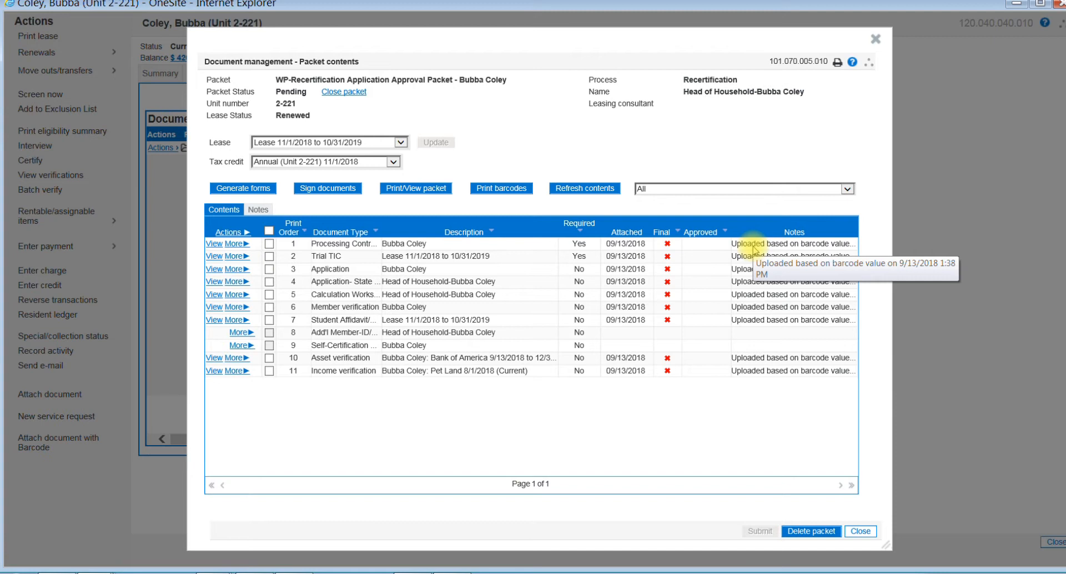
click(214, 245)
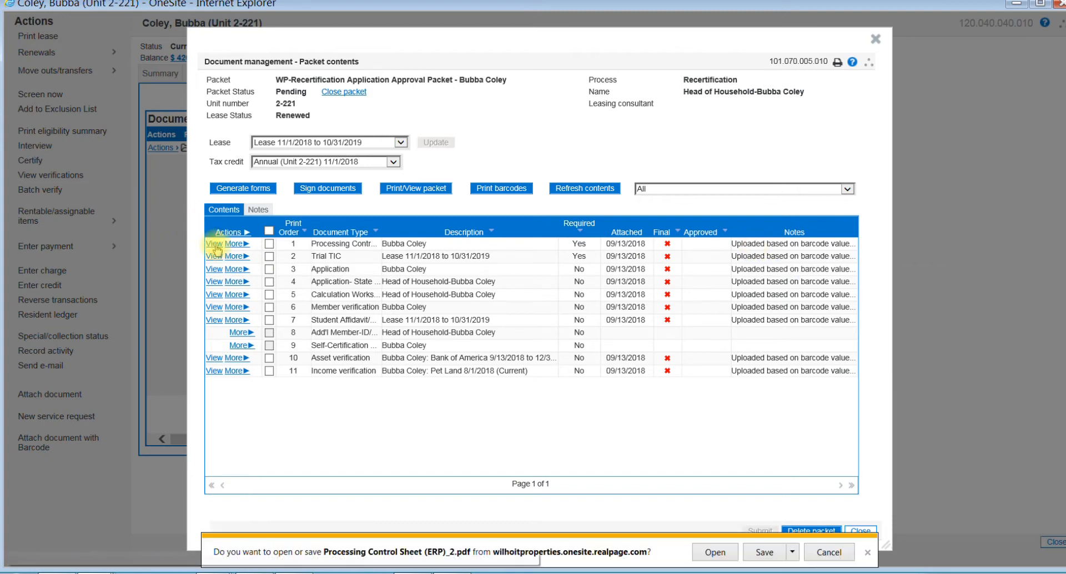
click(713, 553)
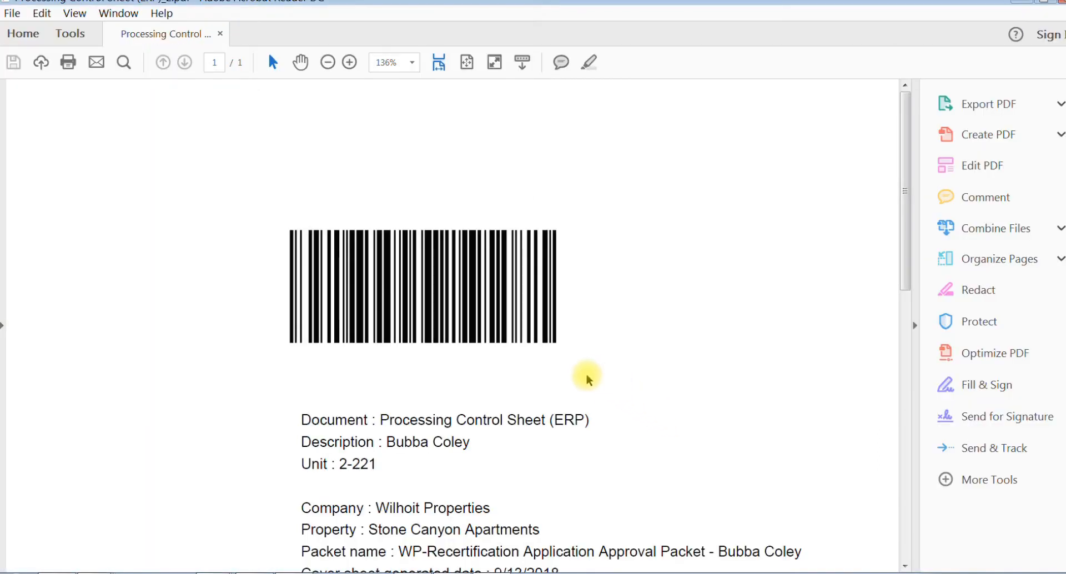
scroll(561, 378, down, 1)
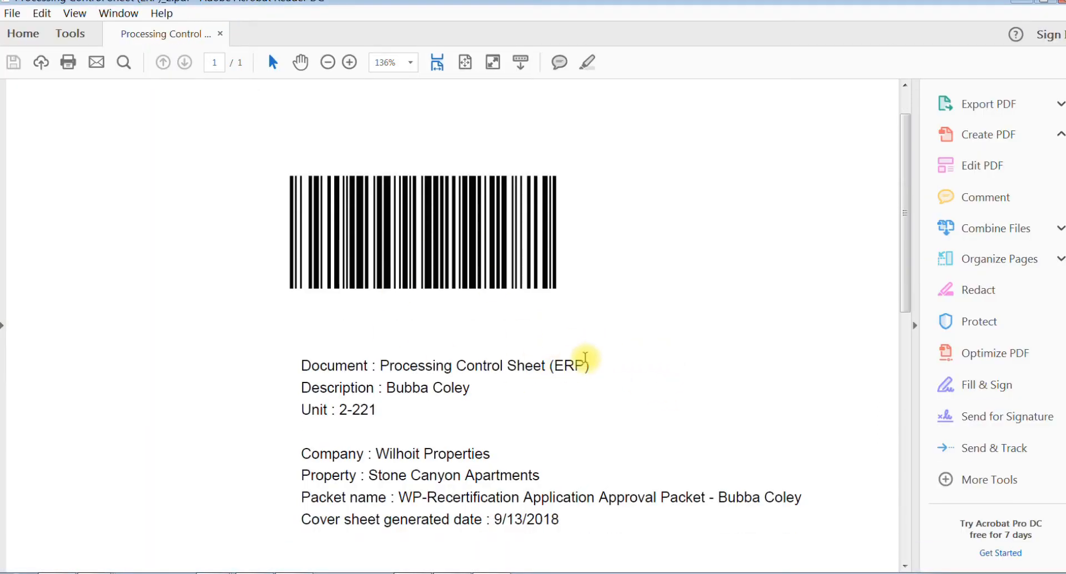
scroll(584, 358, down, 2)
scroll(585, 355, down, 1)
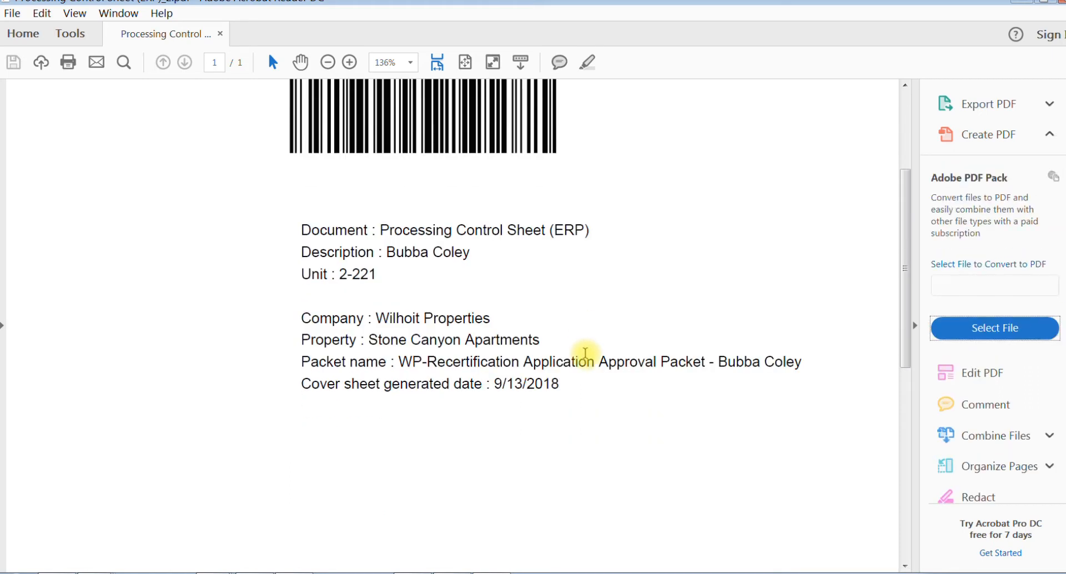
scroll(584, 354, down, 4)
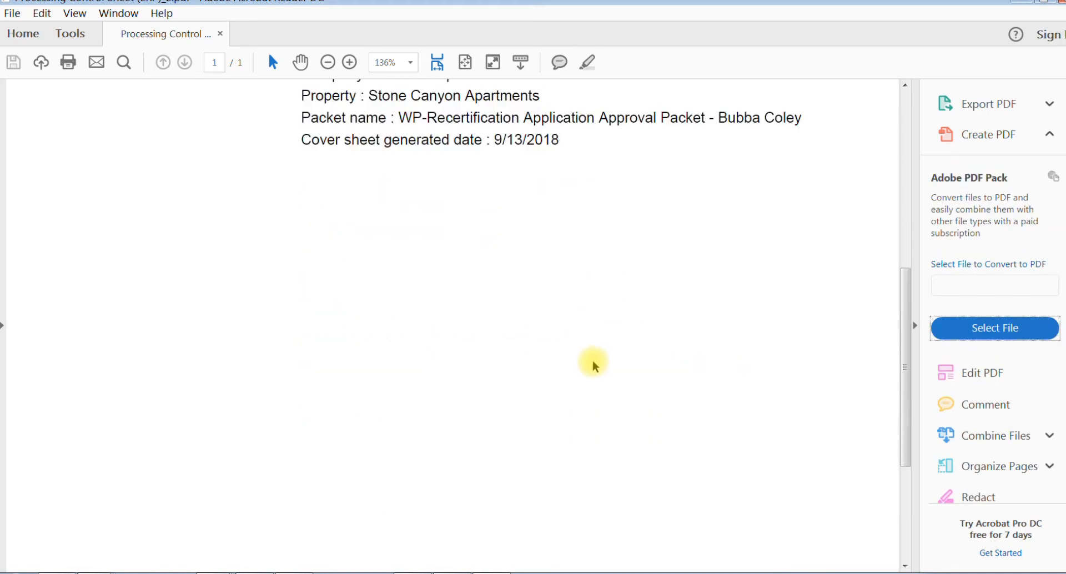
scroll(593, 366, up, 7)
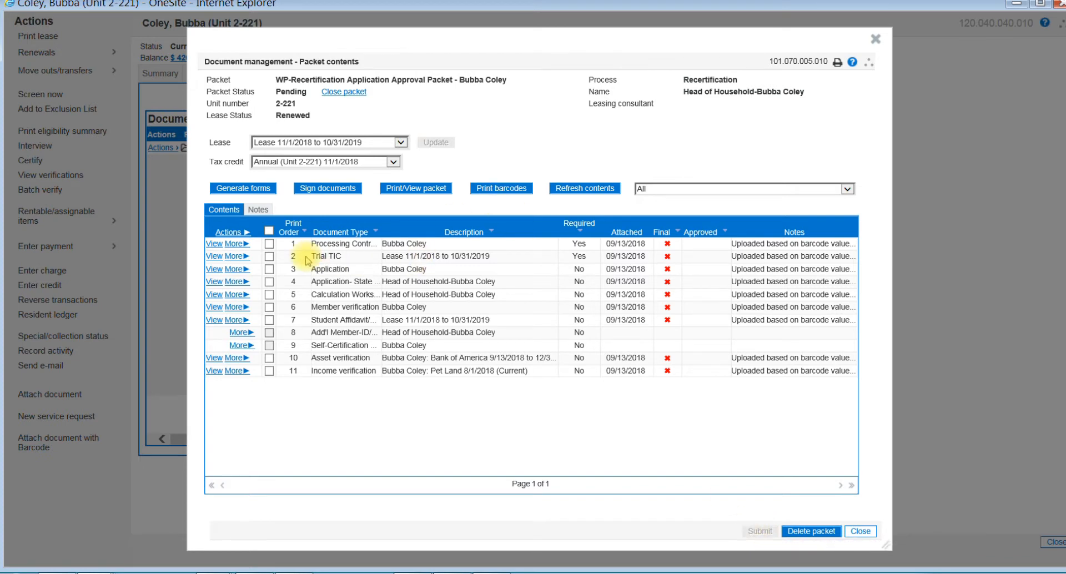
Step: Make all attached documents in the Recertification Application Approval packet final and submit the packet
click(238, 245)
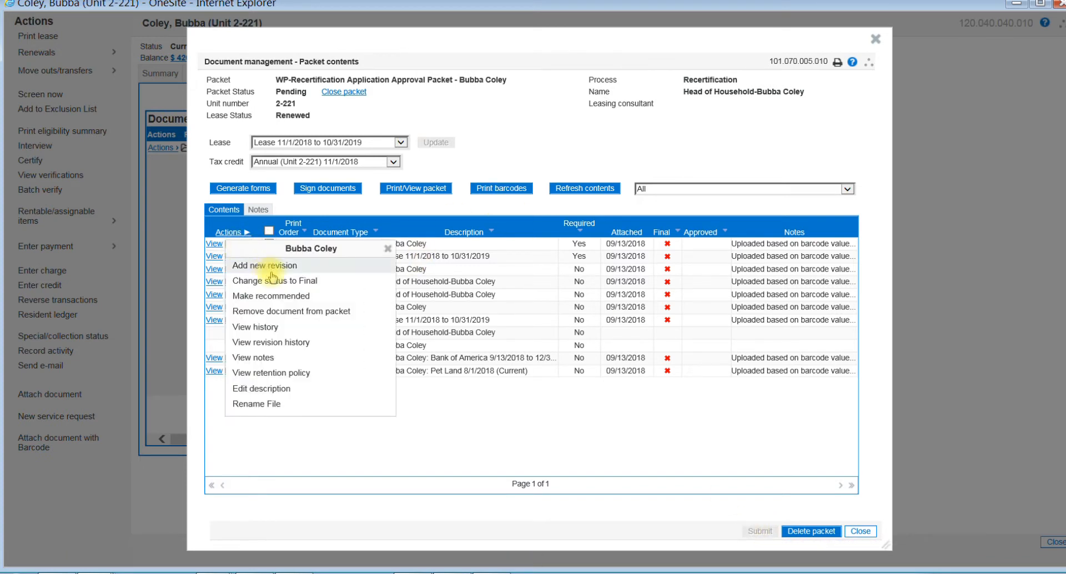
click(363, 211)
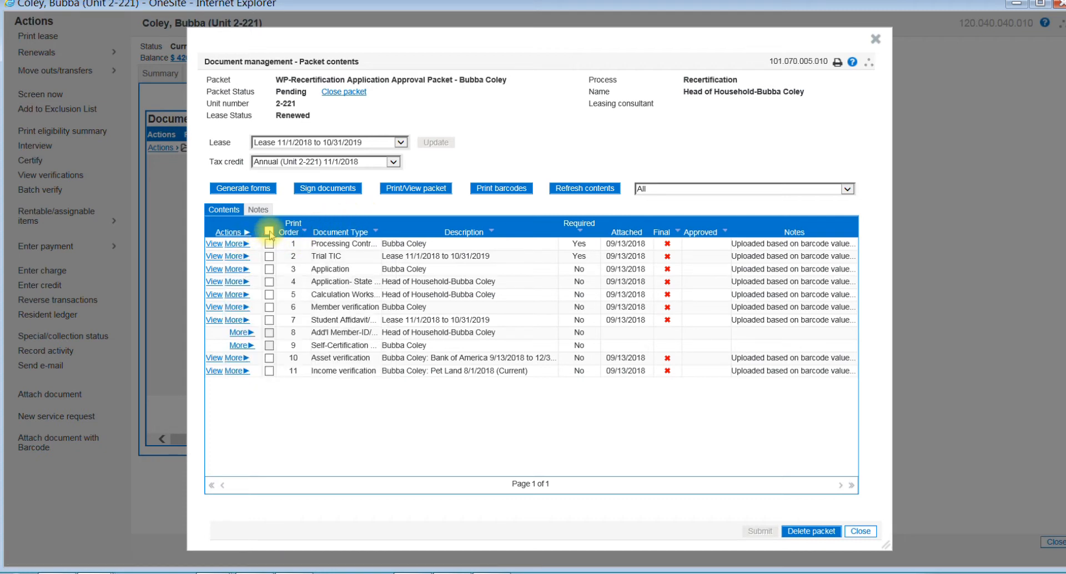
click(270, 232)
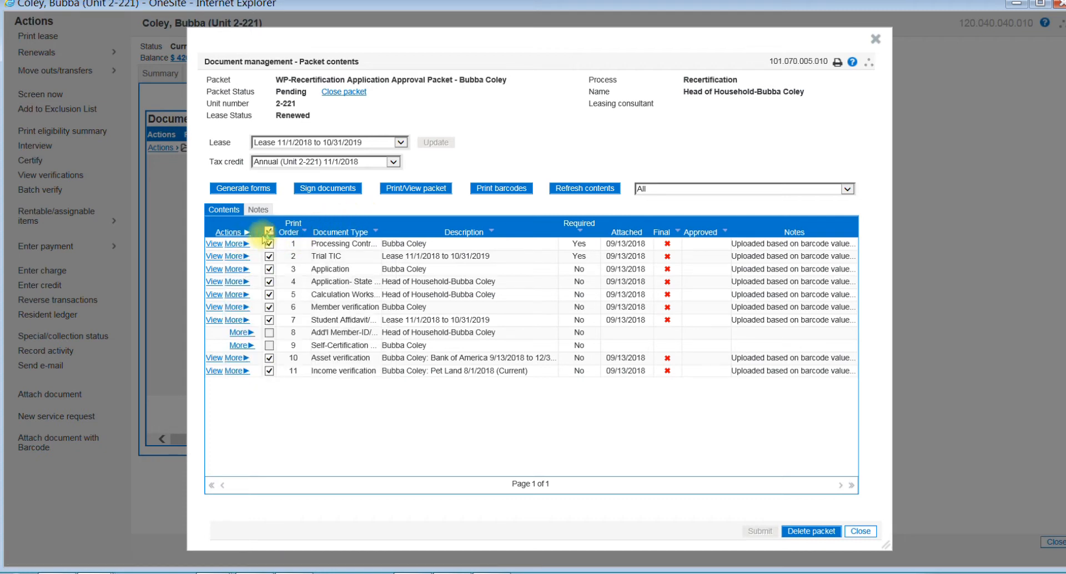
click(232, 233)
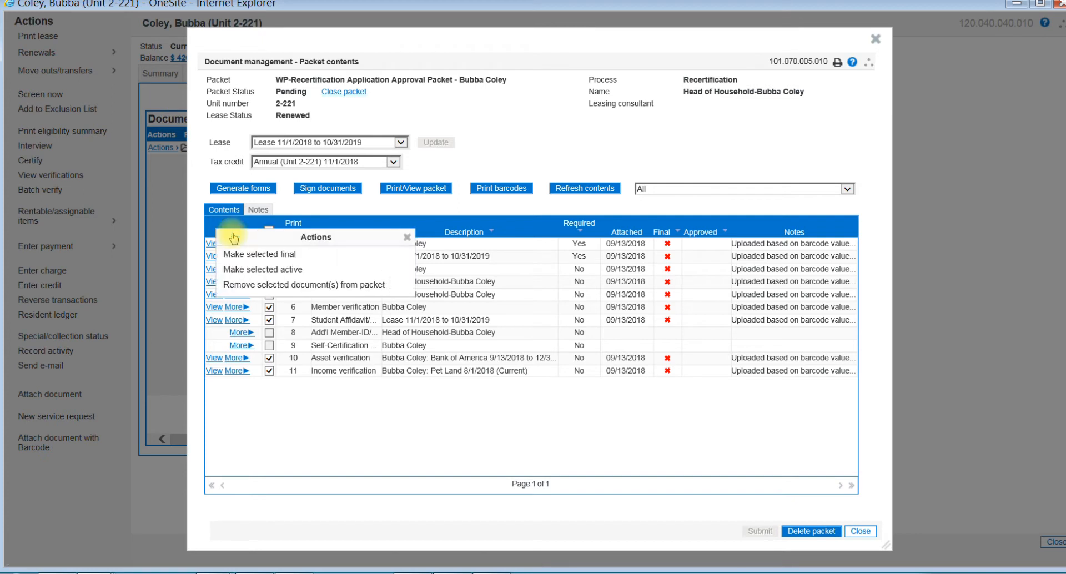
click(258, 255)
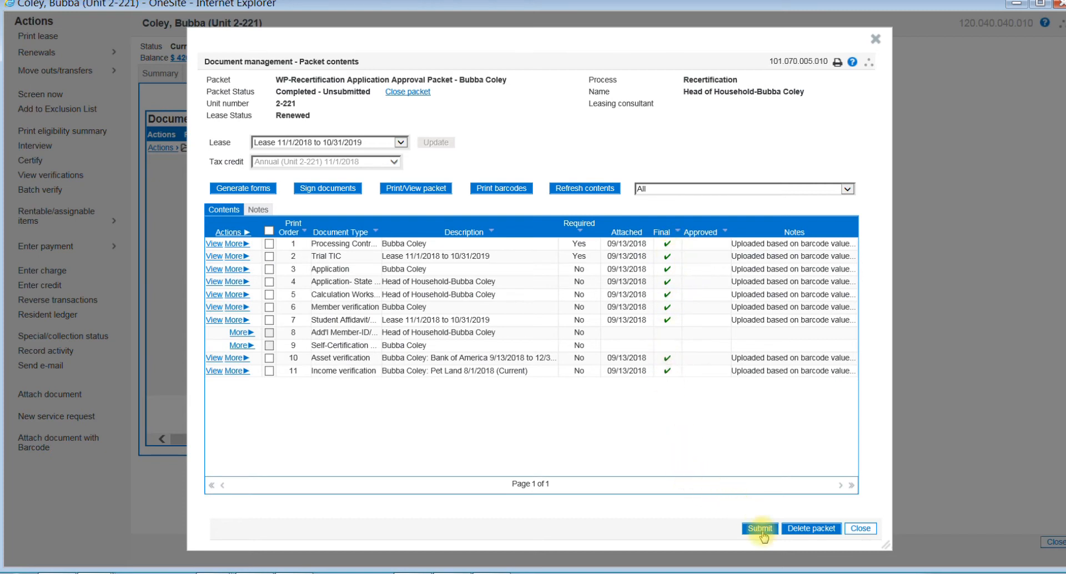
click(759, 528)
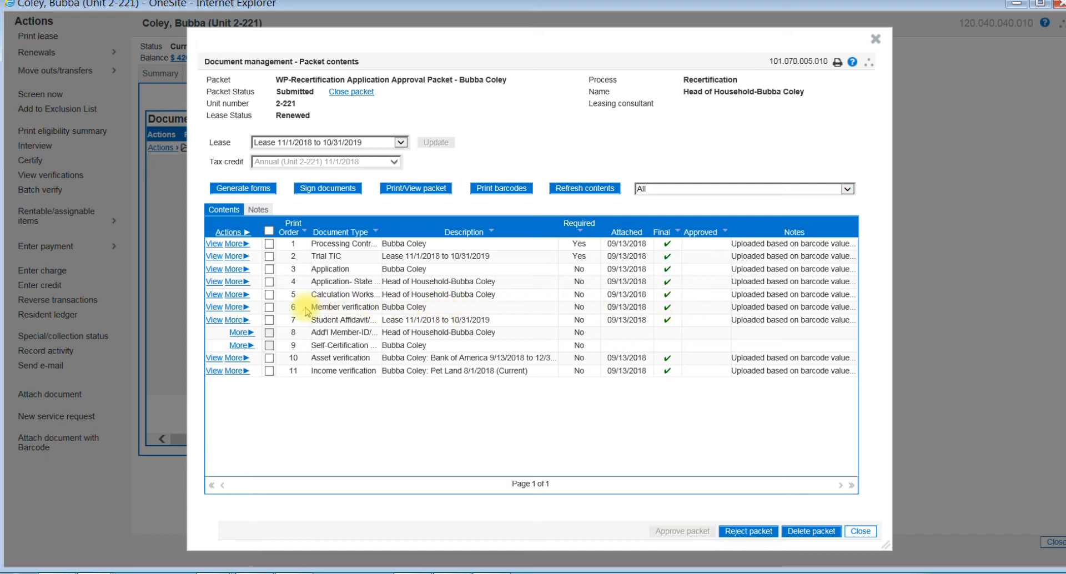
Step: Remove the Member verification document from the submitted packet and permanently delete its file
click(233, 308)
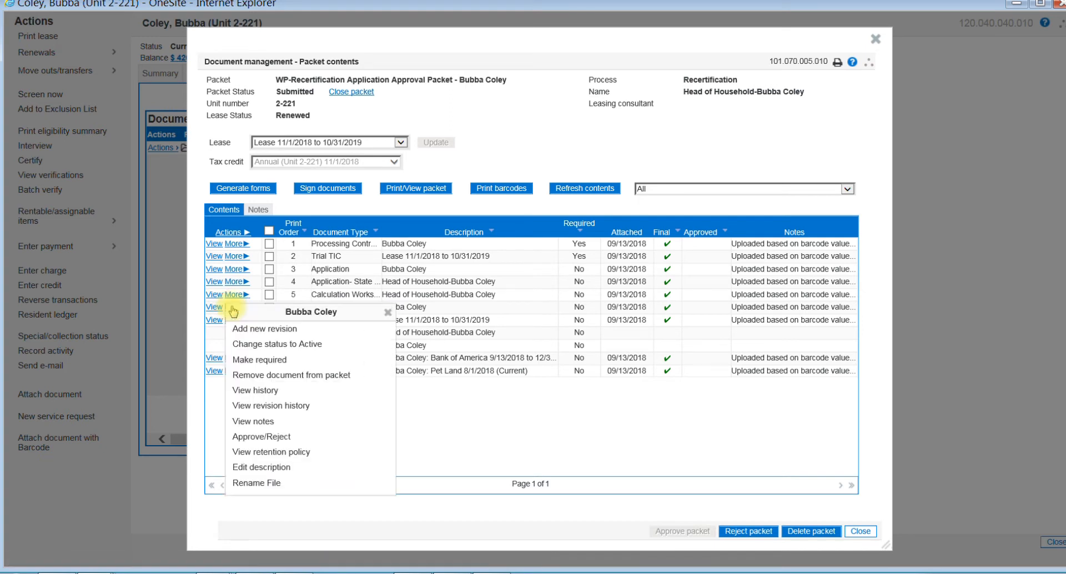
click(294, 375)
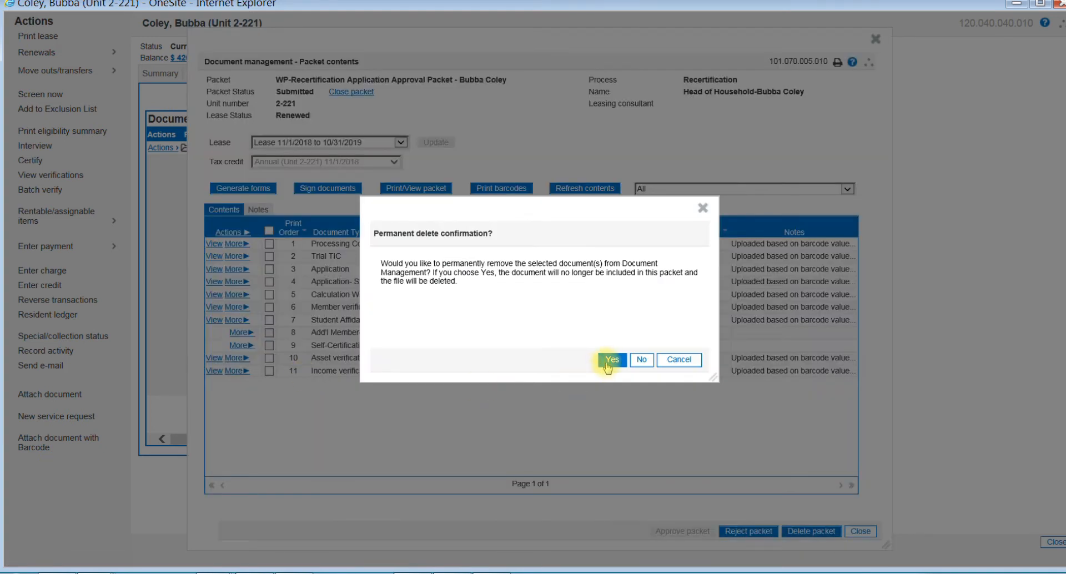
click(611, 361)
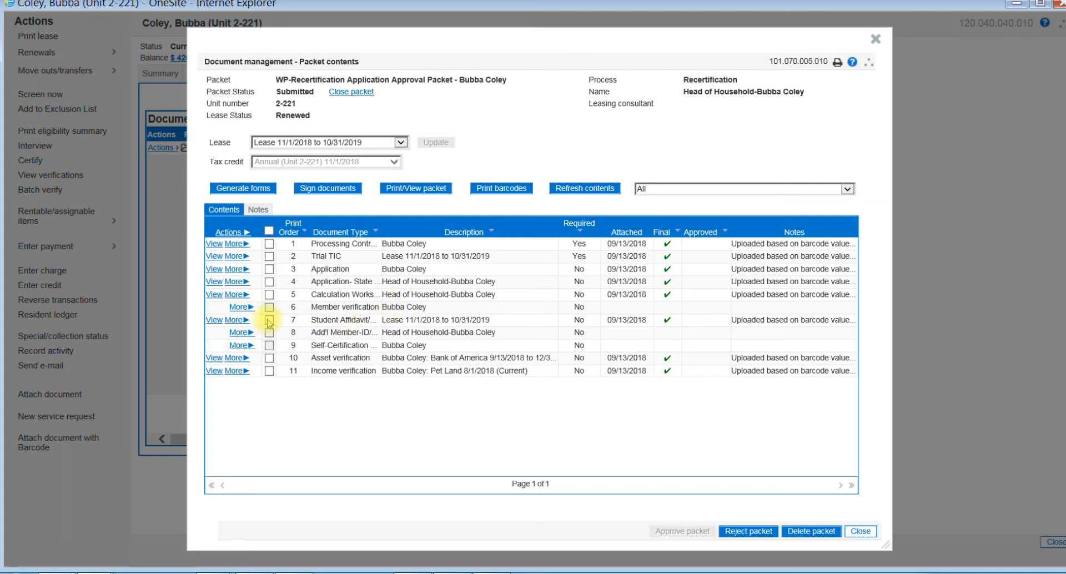
Step: Attach the PDF whose file name ends in "stone" from the Documents library as the Member verification document and refresh the packet contents
click(240, 308)
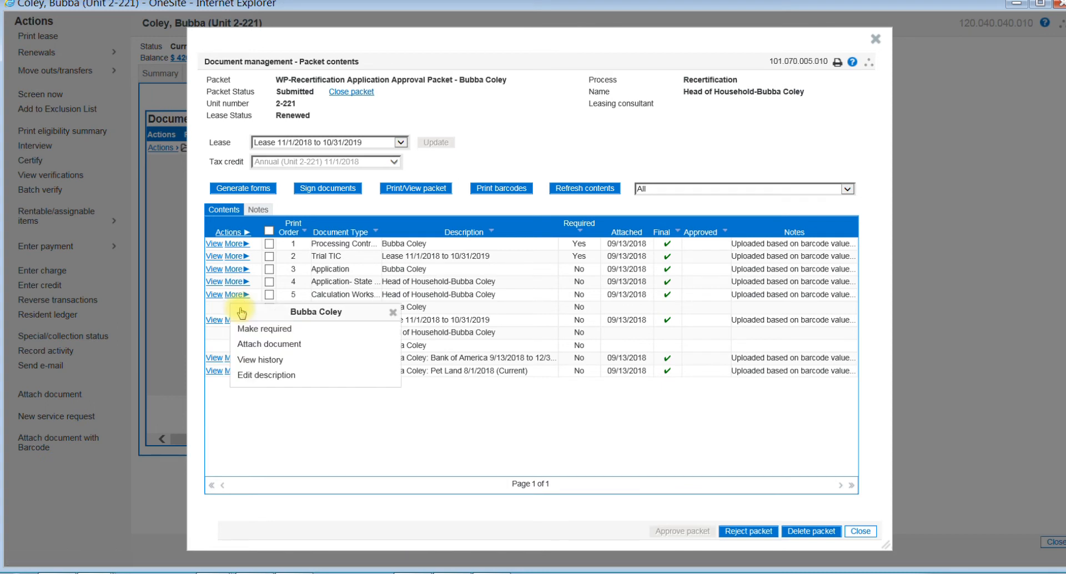
click(267, 344)
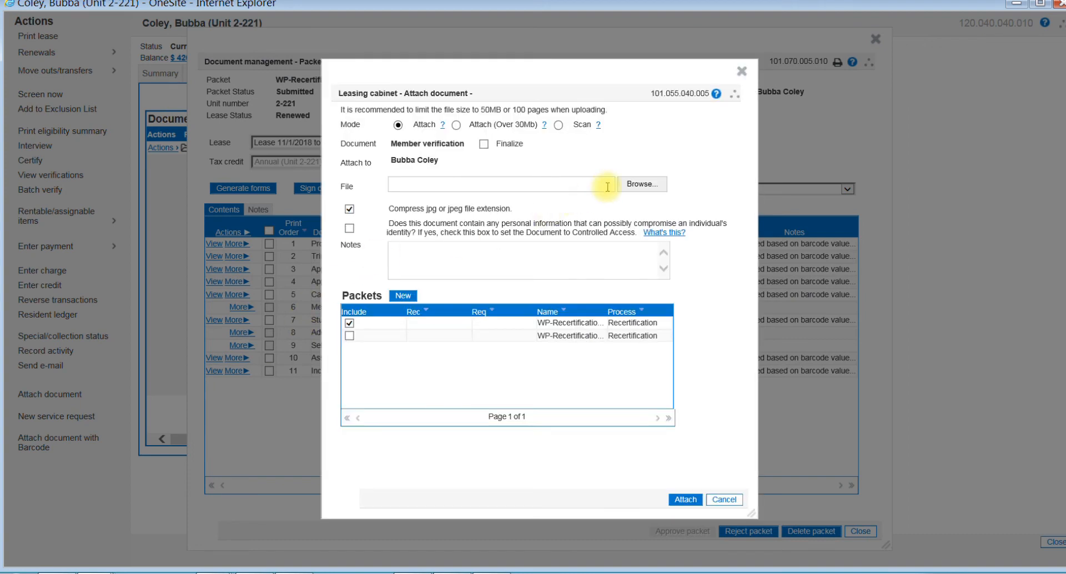
click(640, 185)
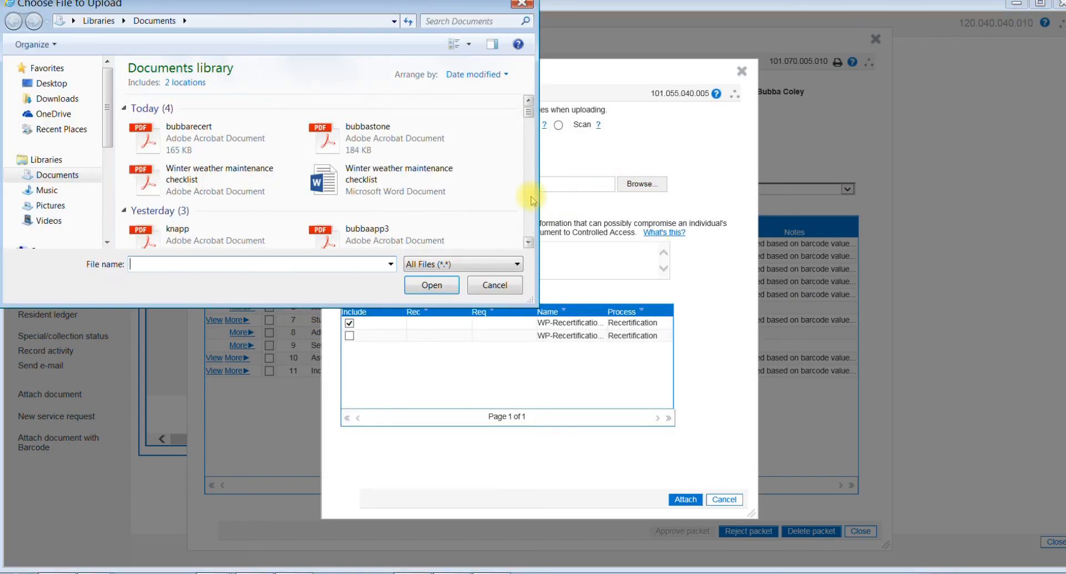
double_click(353, 145)
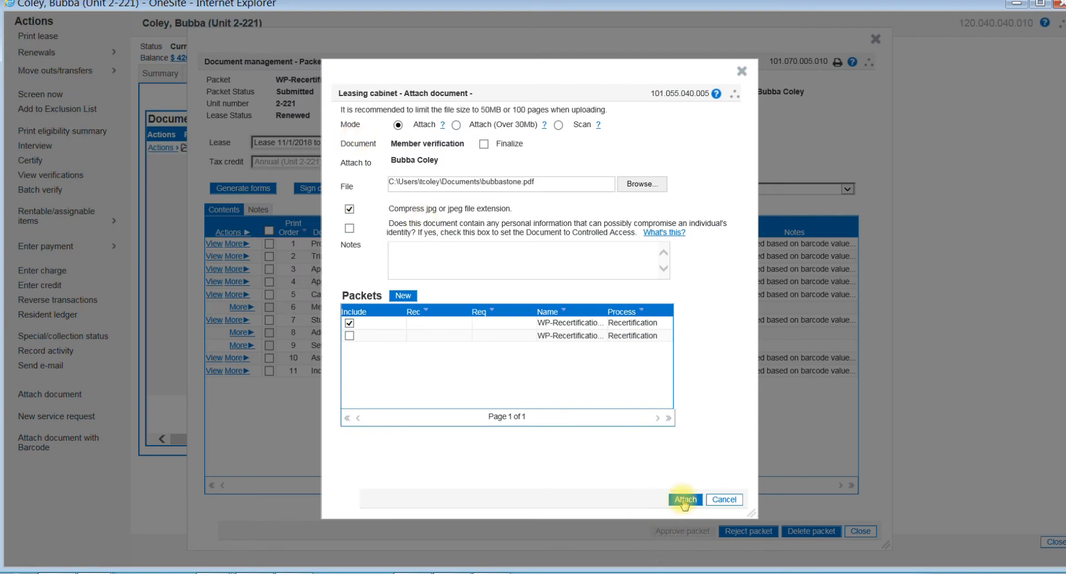
click(684, 499)
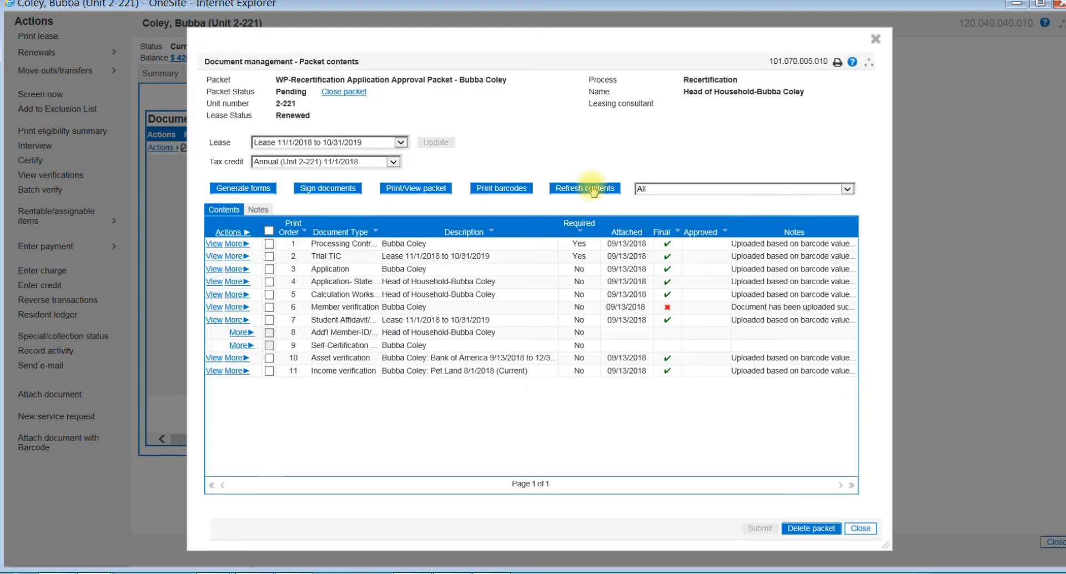
click(593, 190)
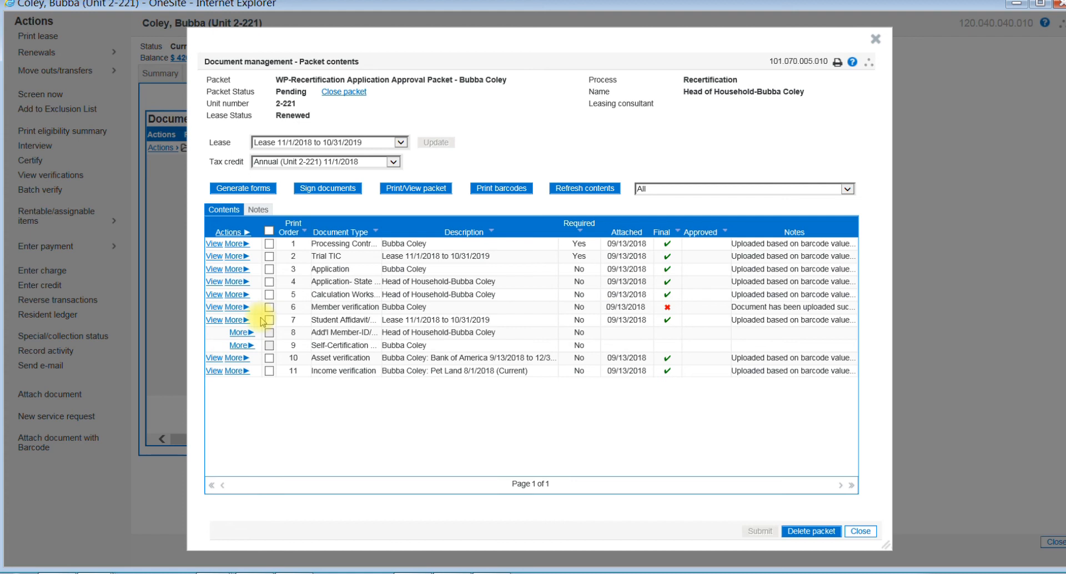
Step: Change the Member verification document's status to Final and resubmit the Recertification Application Approval packet
click(236, 308)
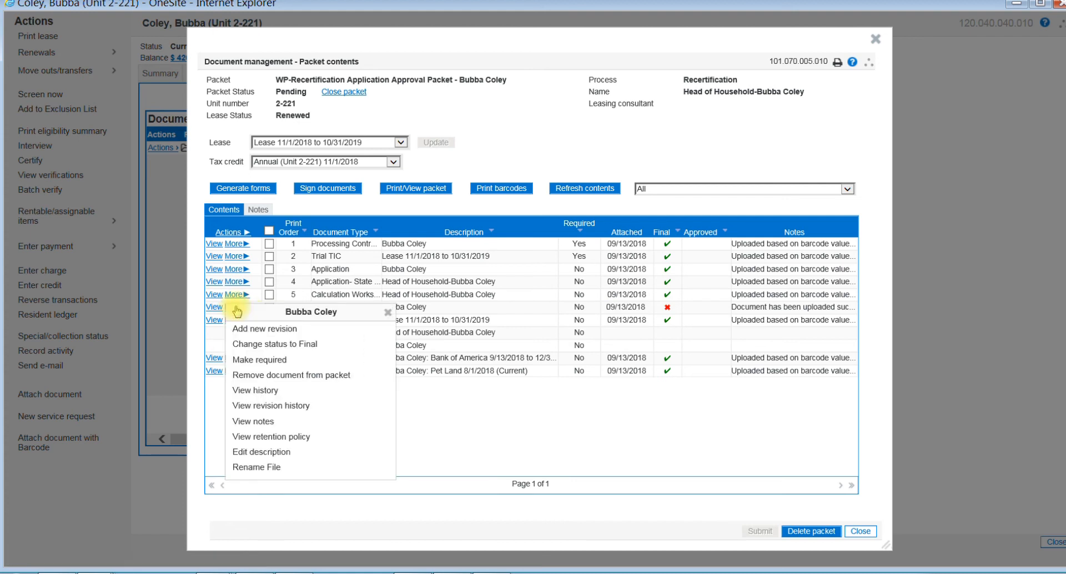
click(285, 343)
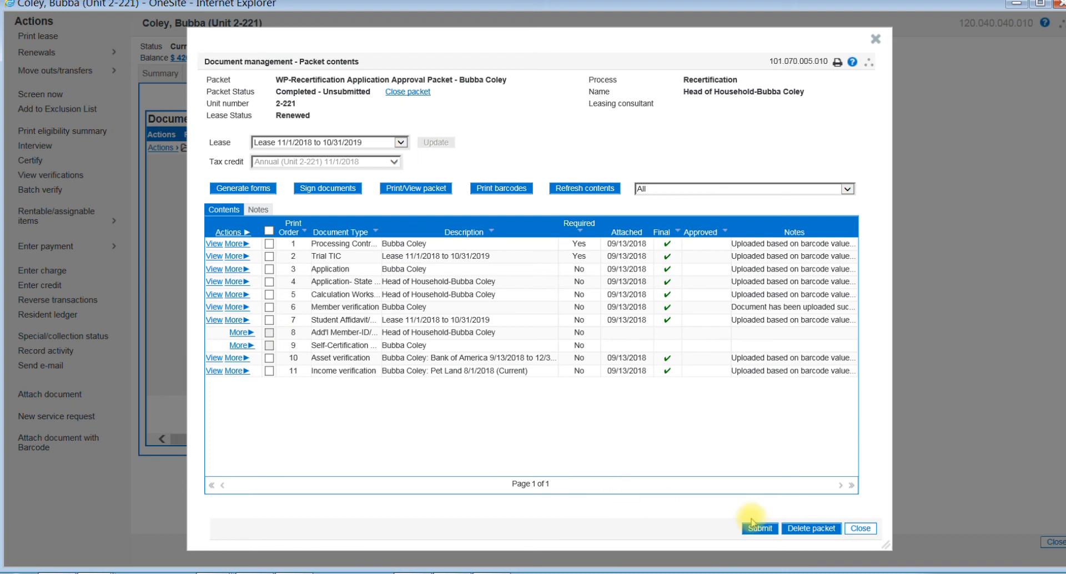
click(746, 527)
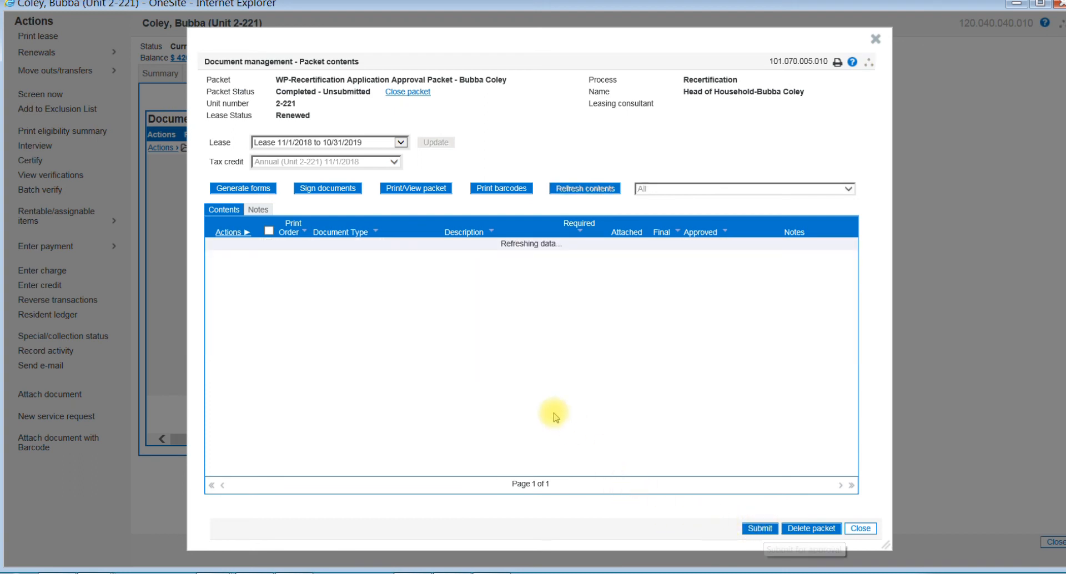